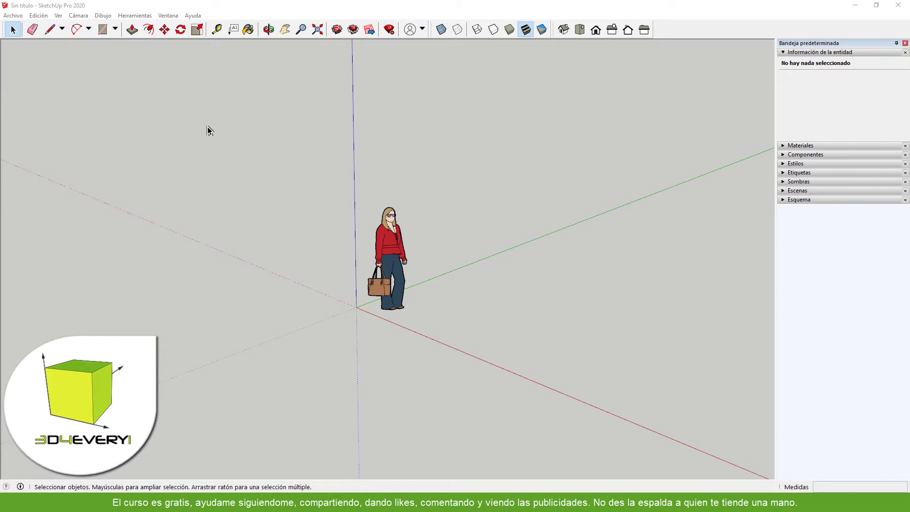
# Switch to the top view and draw a line about 1.73 m long parallel to the red axis, just above it.
pyautogui.click(581, 30)
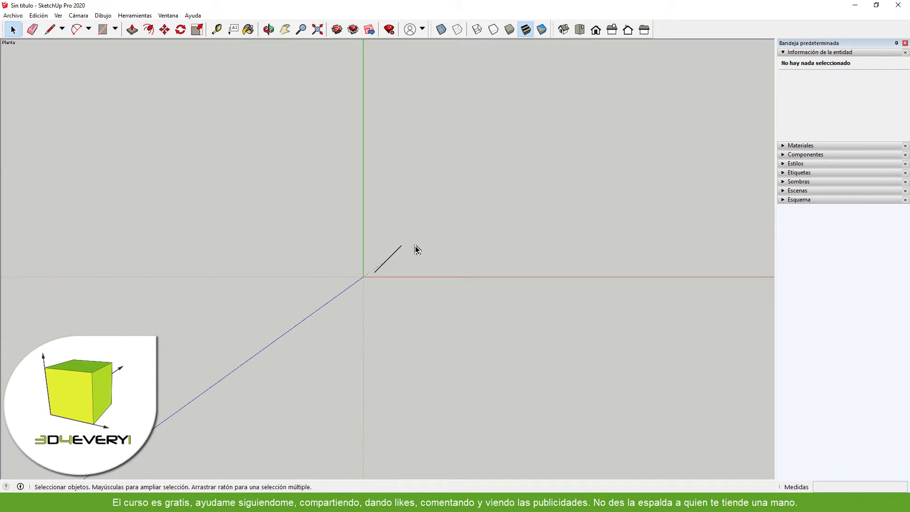
pyautogui.press('l')
pyautogui.click(475, 230)
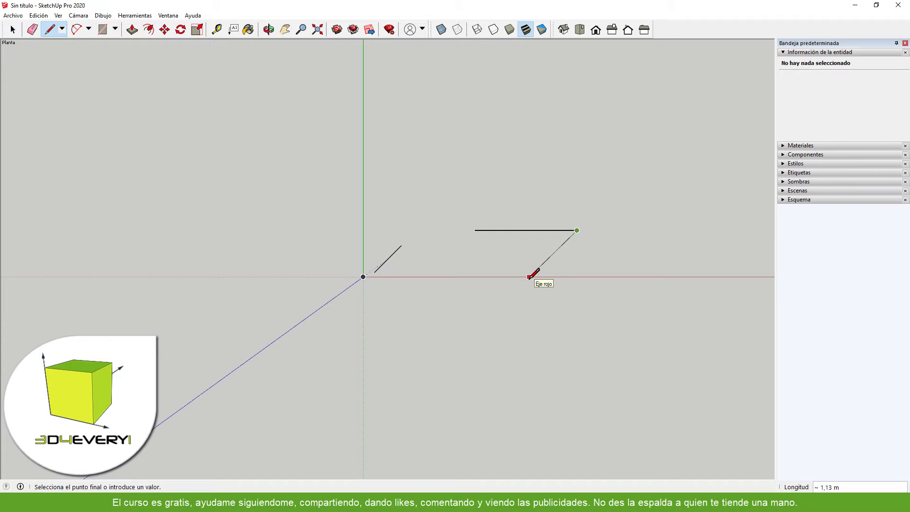
pyautogui.press('Escape')
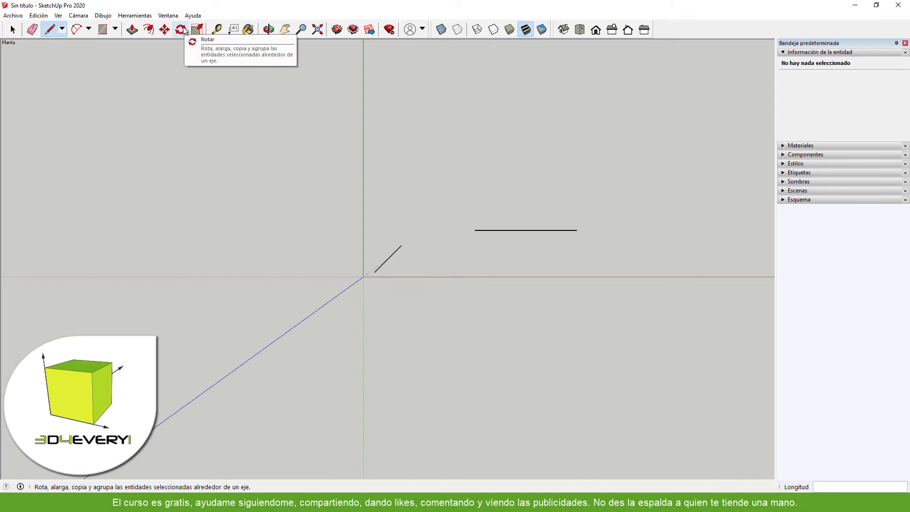
# Make a copy of the horizontal line rotated 45° about its midpoint with Rotate in copy mode.
pyautogui.press('q')
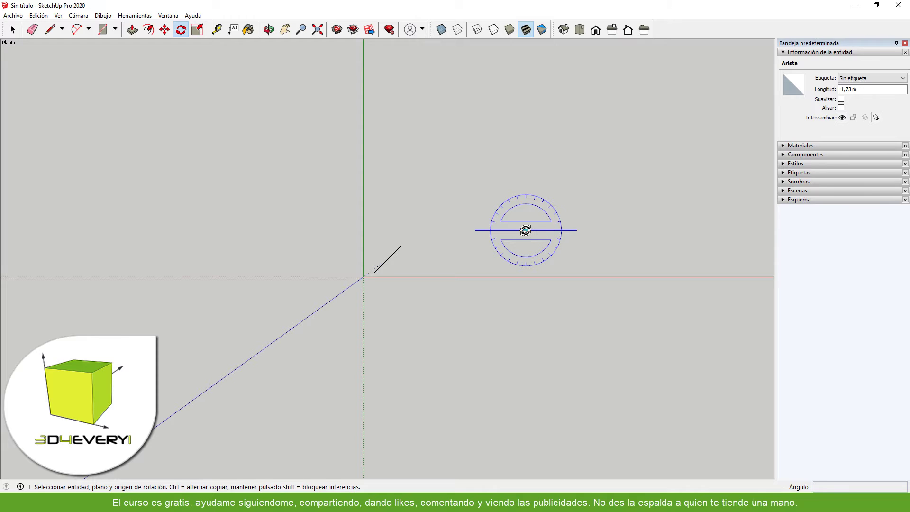
pyautogui.click(526, 230)
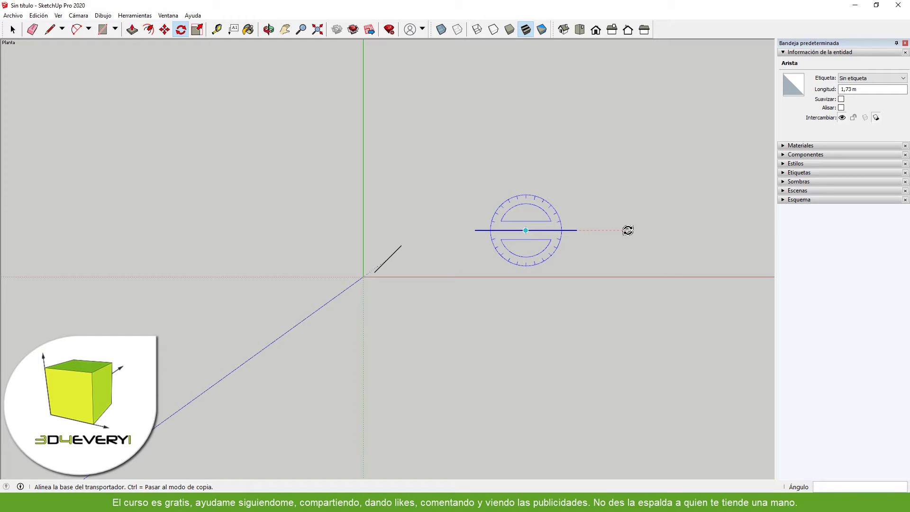
pyautogui.click(626, 230)
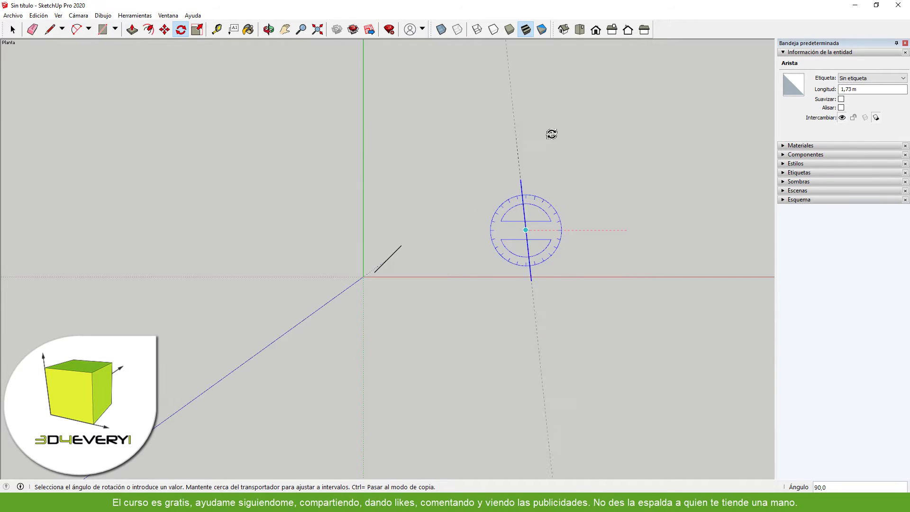
pyautogui.press('ctrl')
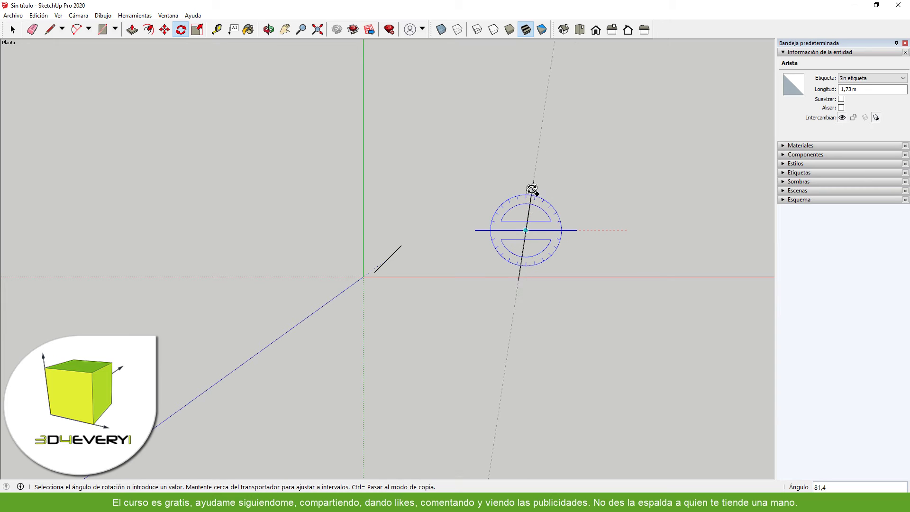
pyautogui.click(554, 202)
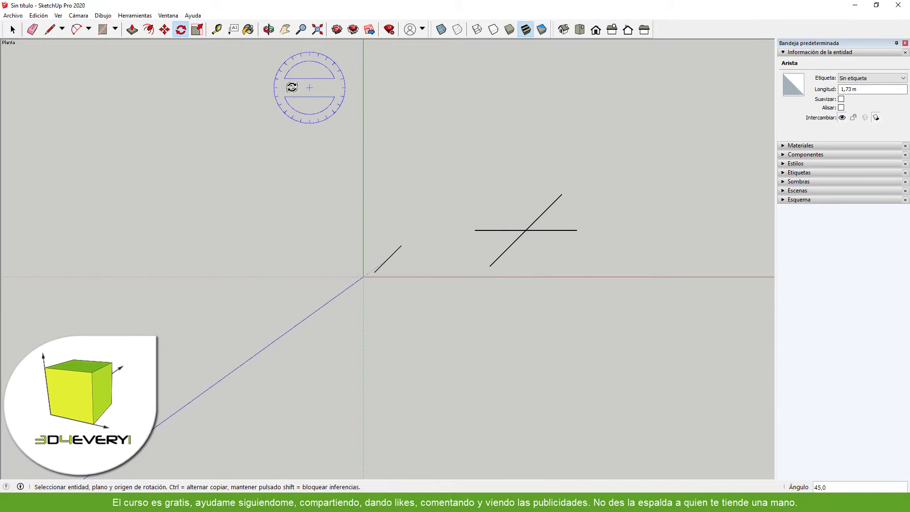
# Set the angle snapping interval to 45.0 degrees in the model's unit settings.
pyautogui.click(165, 16)
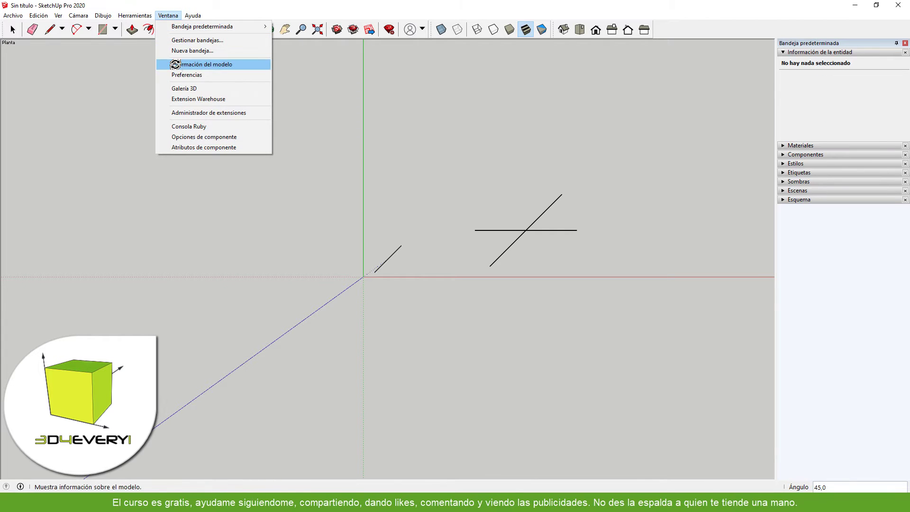
pyautogui.click(204, 64)
pyautogui.click(364, 155)
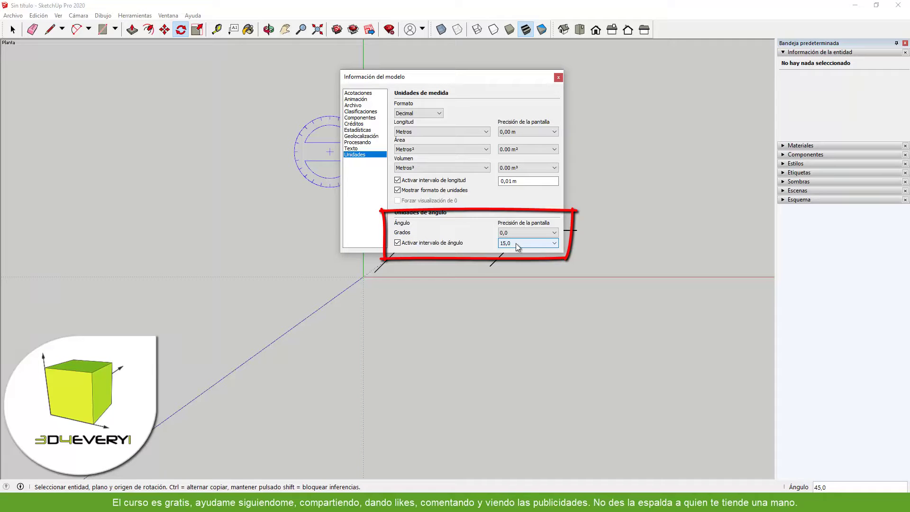
pyautogui.click(553, 244)
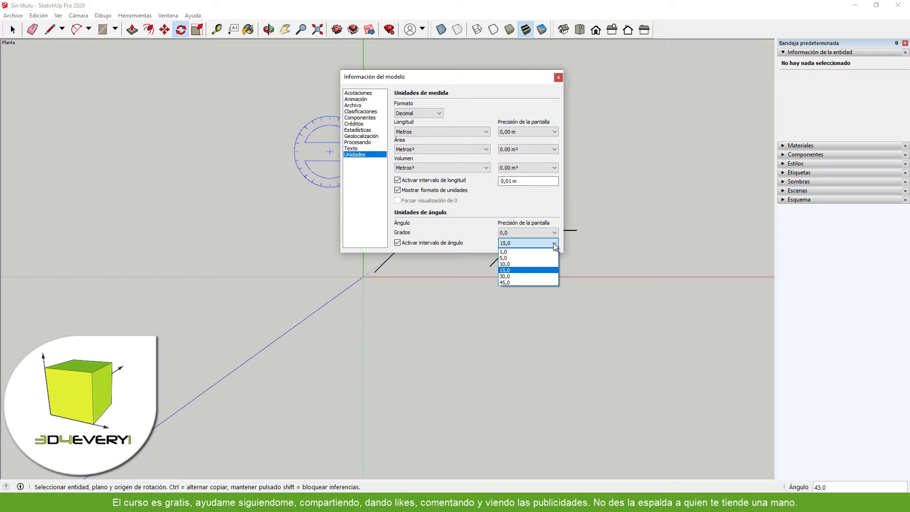
pyautogui.click(524, 282)
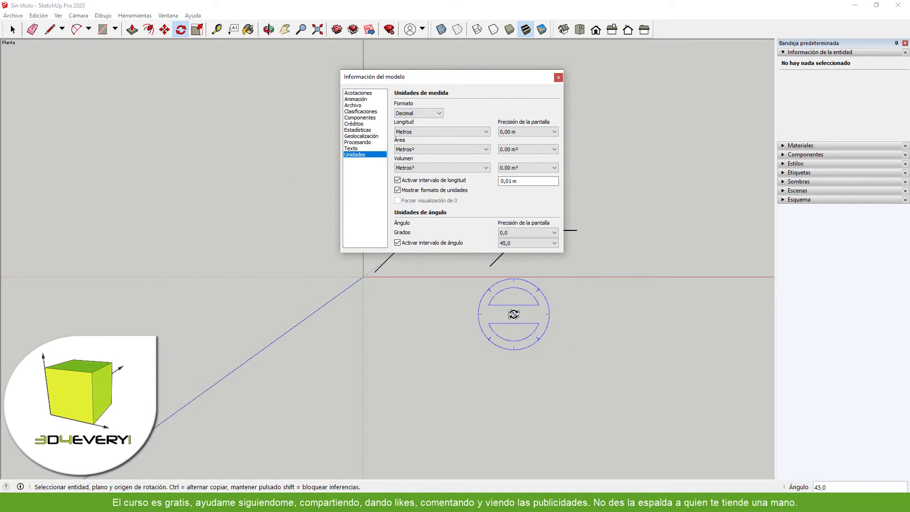
# Try an angle snapping interval of 10.0 degrees, restore it to 15.0 and close the model settings.
pyautogui.click(538, 243)
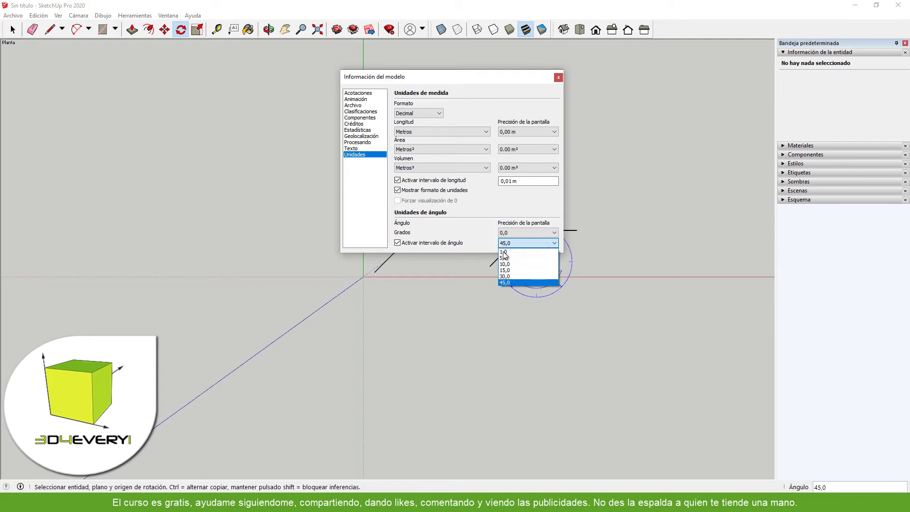
pyautogui.click(507, 265)
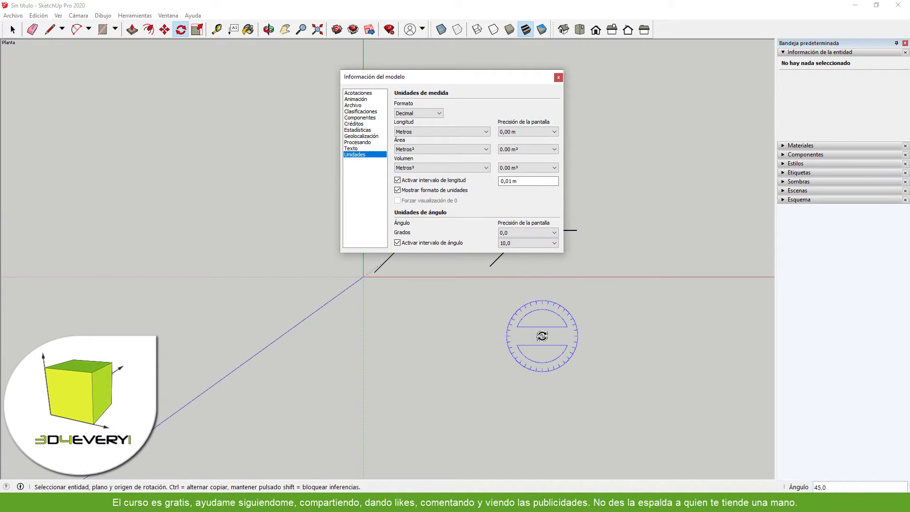
pyautogui.click(538, 243)
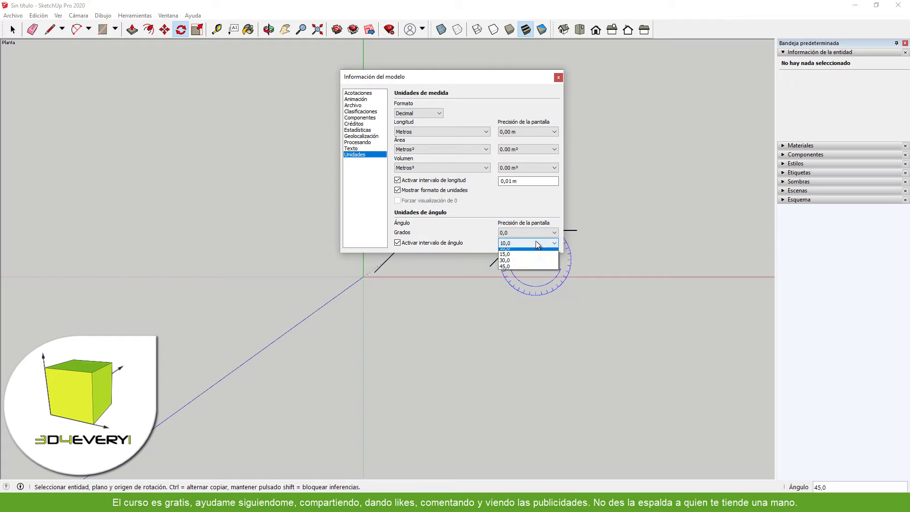
pyautogui.click(509, 270)
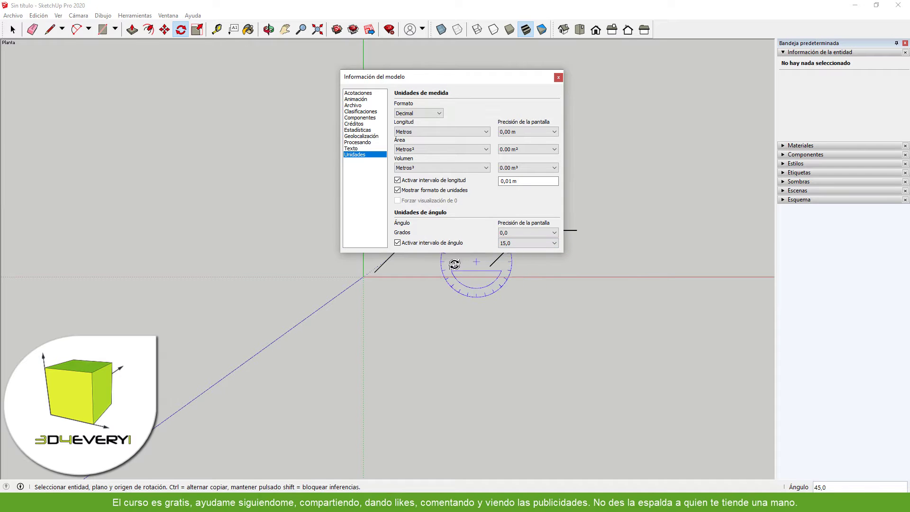
pyautogui.click(558, 77)
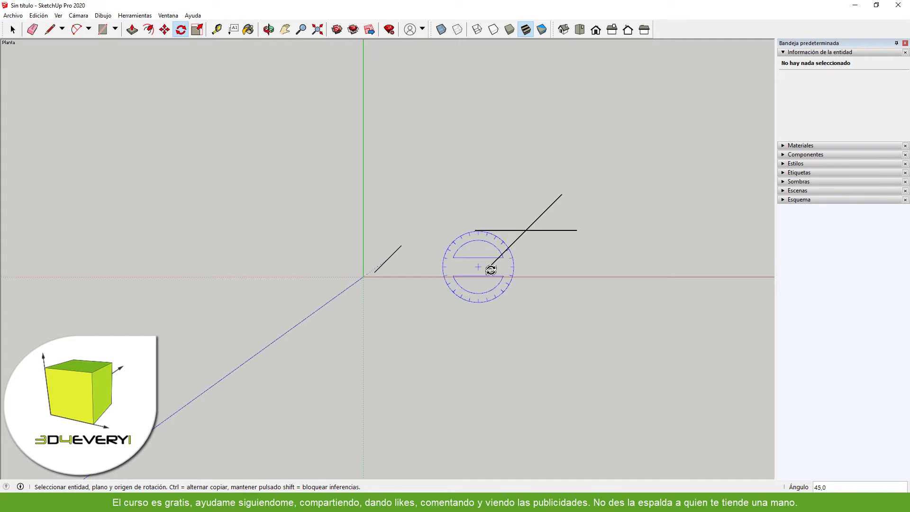
# Try a 12-copy (12x) rotated array of the two crossed lines around a point on the horizontal line's extension, and undo it.
pyautogui.click(541, 231)
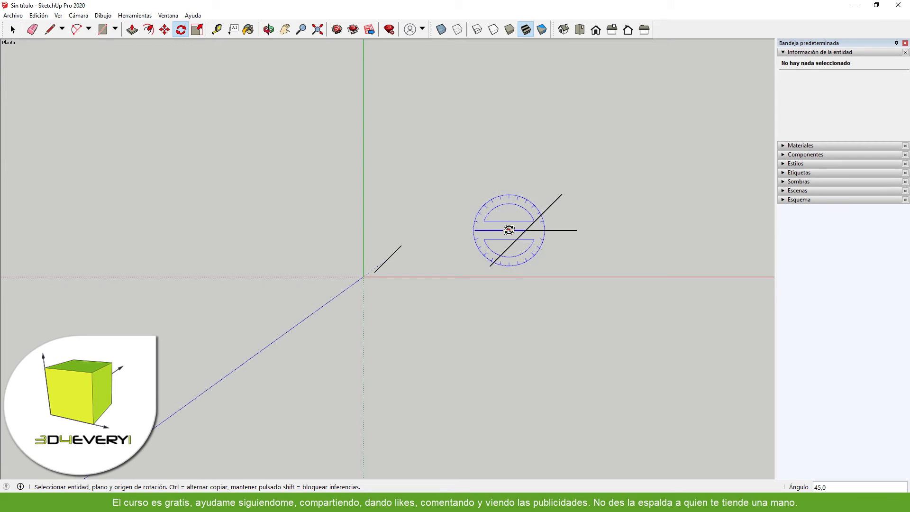
pyautogui.press('q')
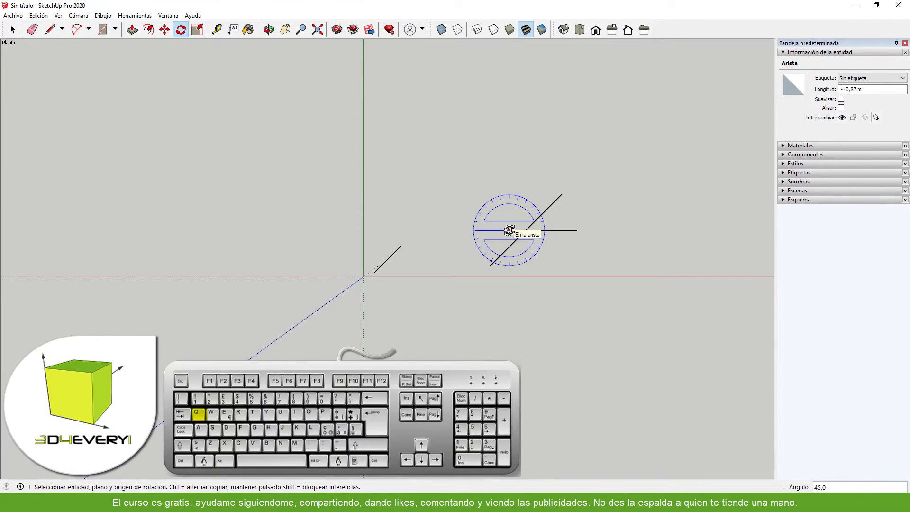
pyautogui.press('space')
pyautogui.moveTo(457, 163); pyautogui.dragTo(613, 297)
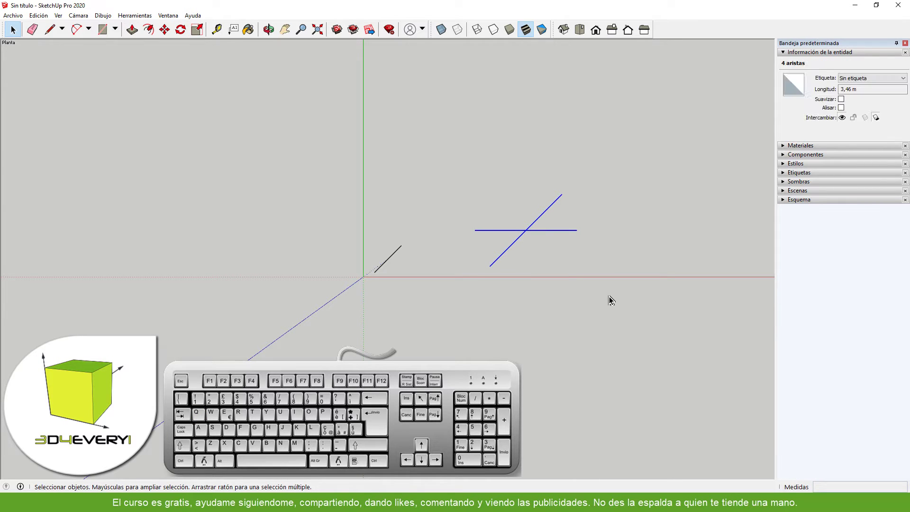
pyautogui.press('e')
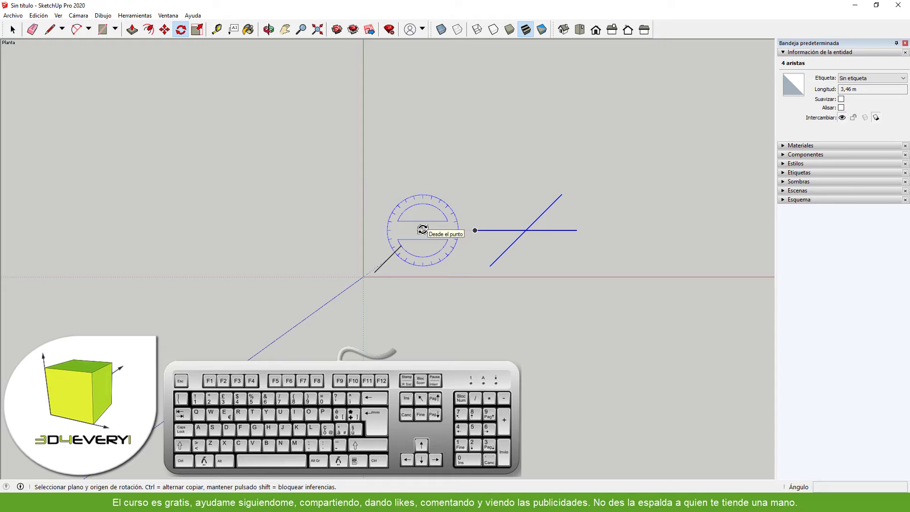
pyautogui.click(422, 231)
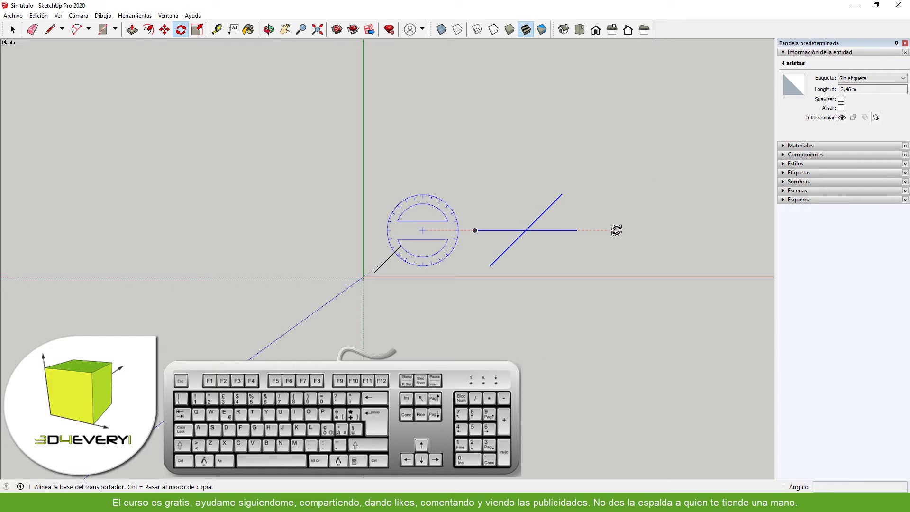
pyautogui.click(637, 231)
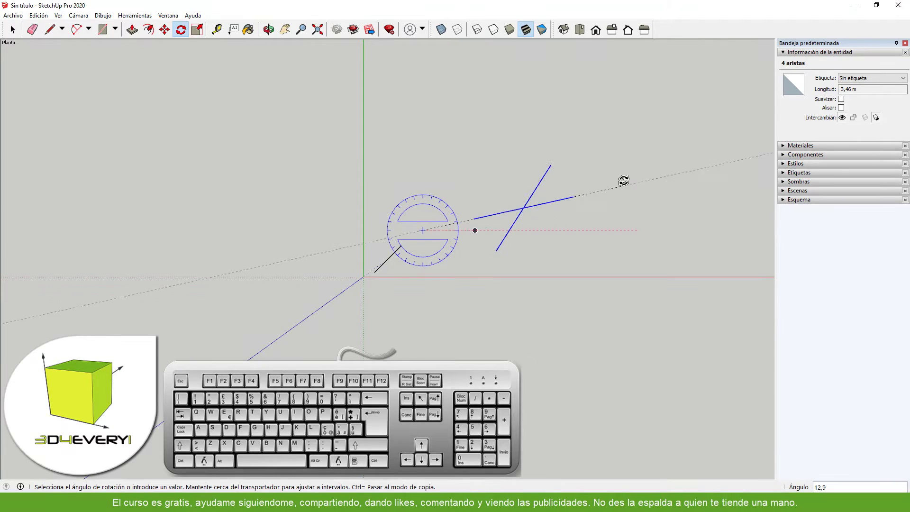
pyautogui.press('ctrl')
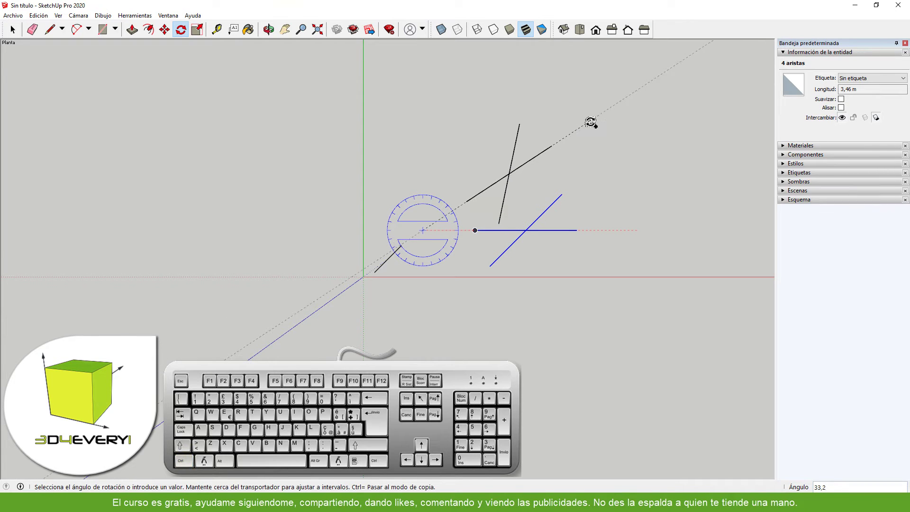
pyautogui.click(592, 126)
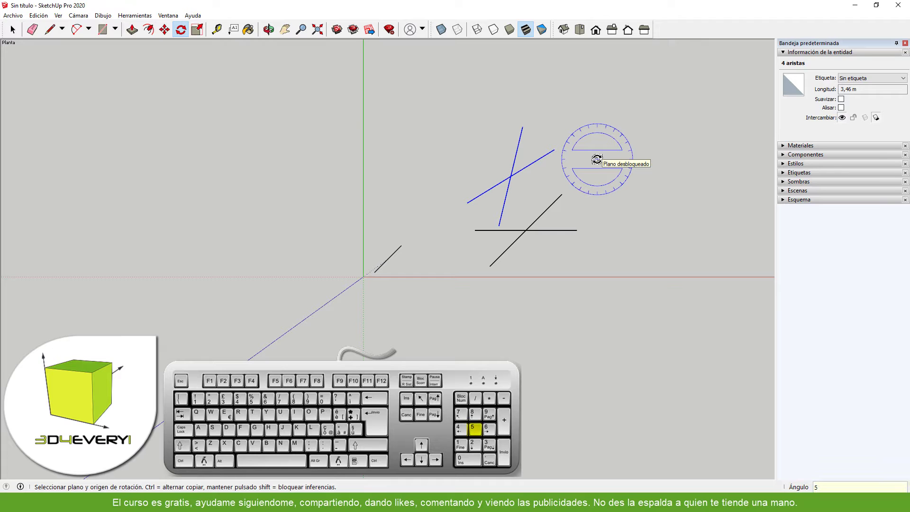
pyautogui.press('Return')
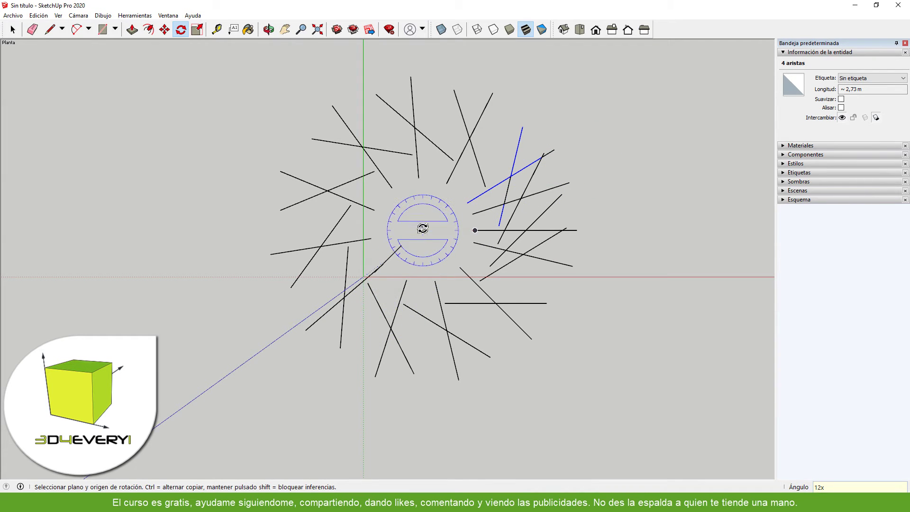
pyautogui.hotkey('ctrl', 'z')
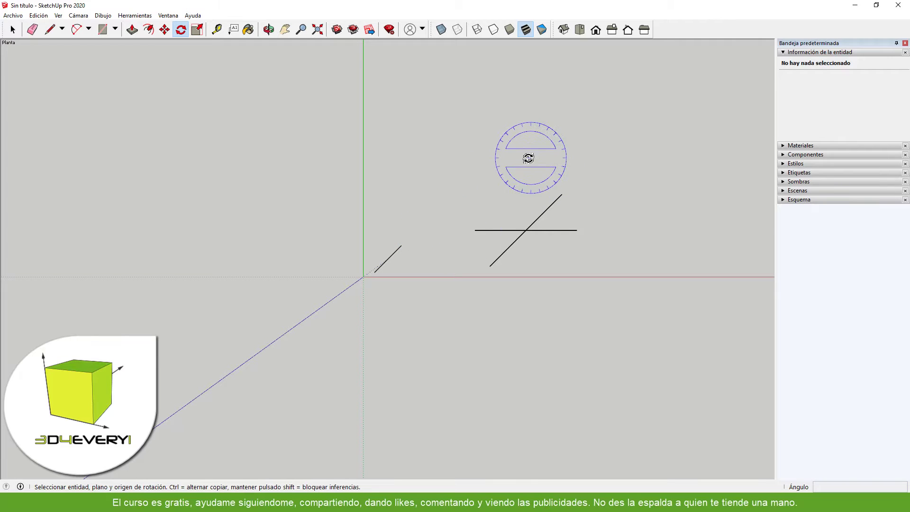
# Try copying the crossed lines through 180° about a point on the horizontal line's extension, divided by /20, and undo it.
pyautogui.press('space')
pyautogui.moveTo(454, 162); pyautogui.dragTo(600, 305)
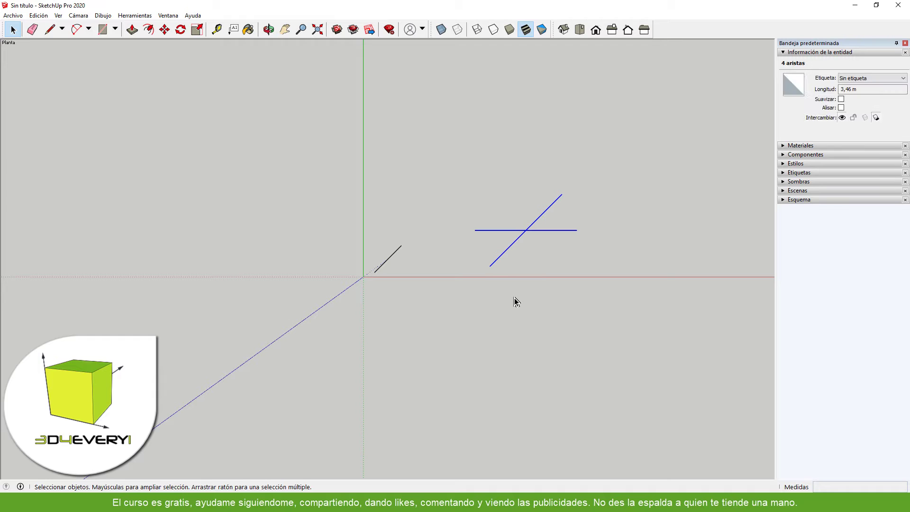
pyautogui.press('q')
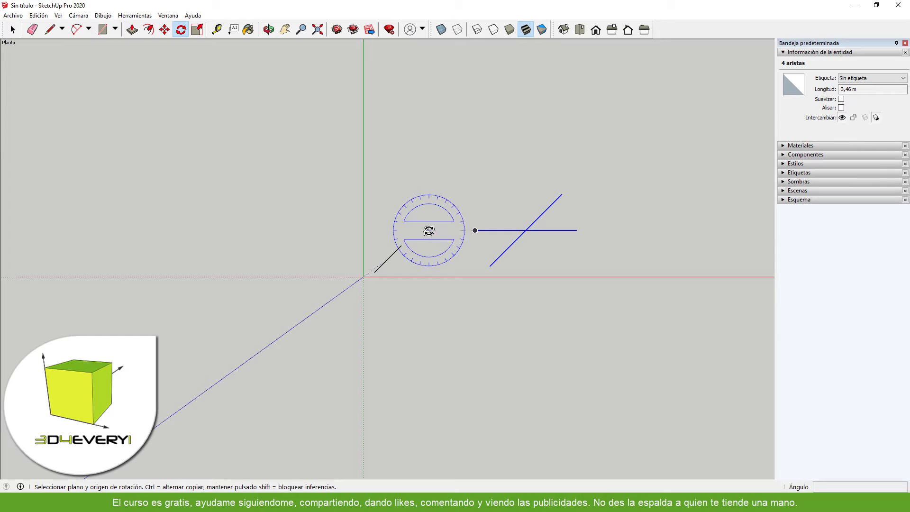
pyautogui.click(429, 230)
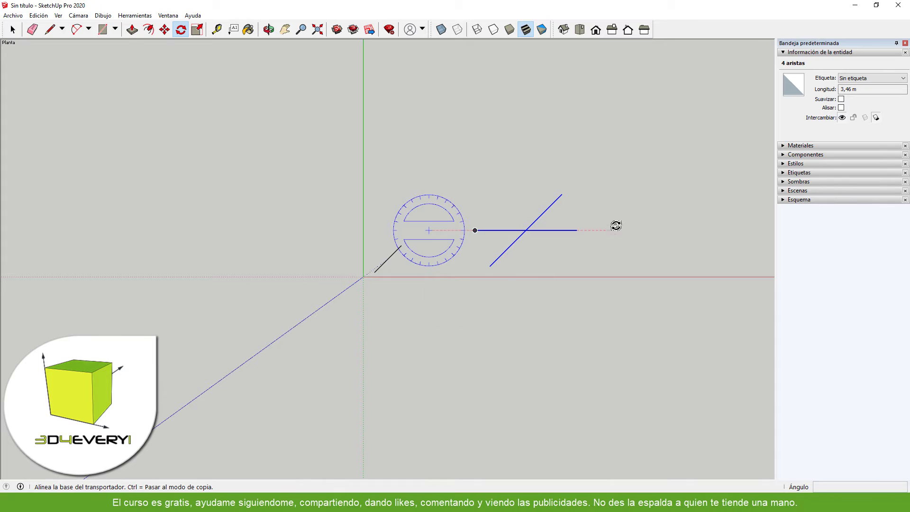
pyautogui.click(429, 323)
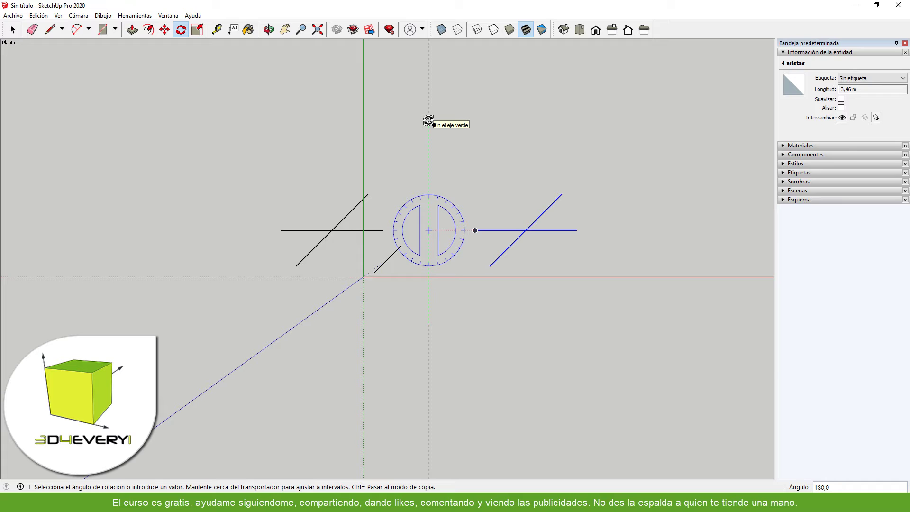
pyautogui.click(650, 181)
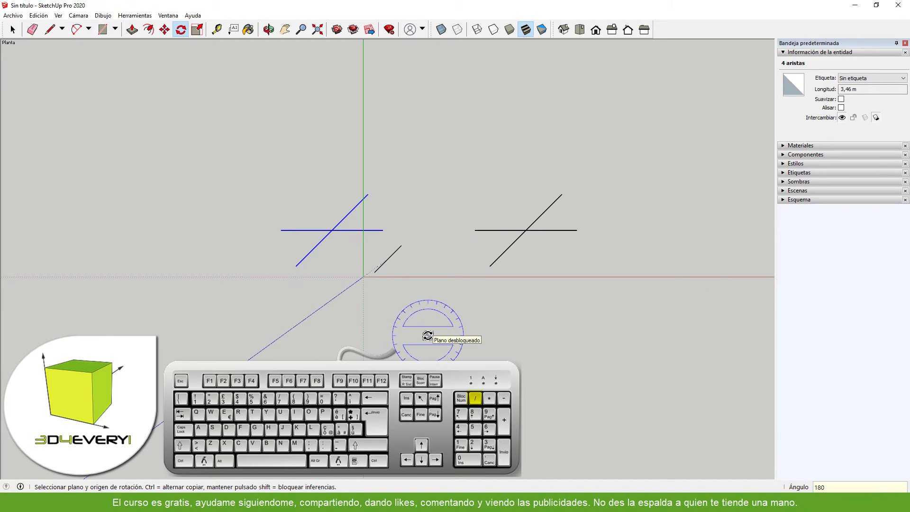
pyautogui.write('/20')
pyautogui.press('Return')
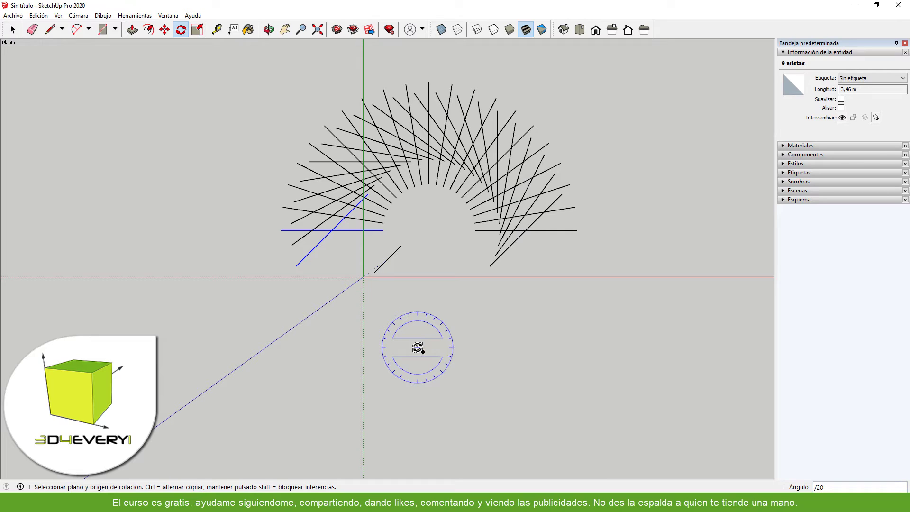
pyautogui.hotkey('ctrl', 'z')
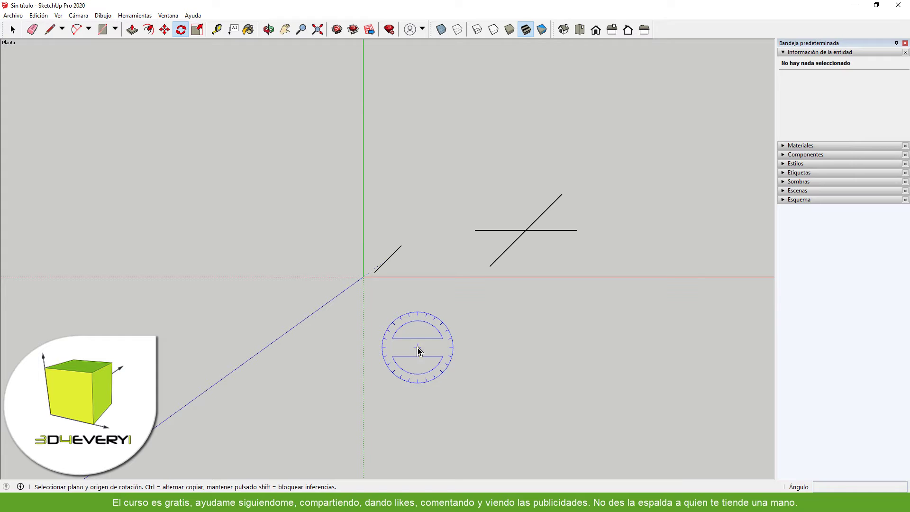
pyautogui.press('space')
pyautogui.moveTo(465, 356); pyautogui.dragTo(383, 296, button='middle')
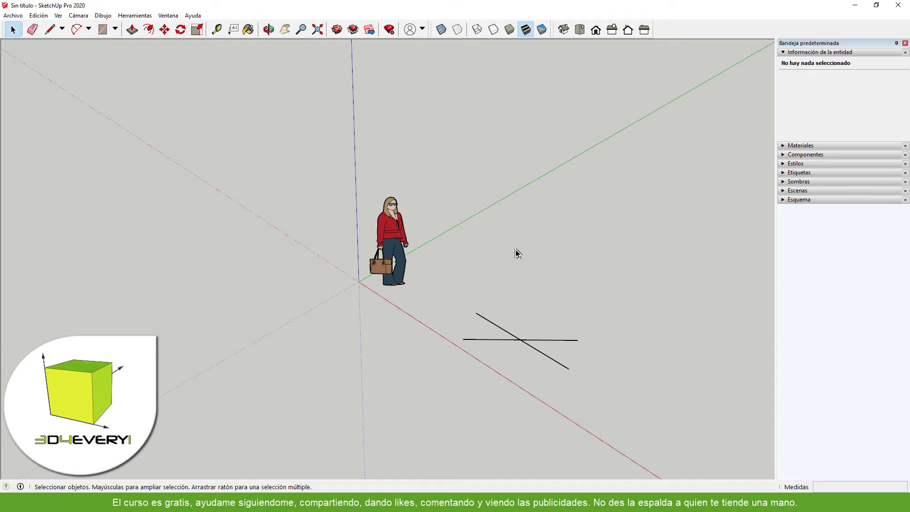
# Draw a rectangle about 1.28 by 0.48 m on the ground behind the crossed lines and pull it up into a box.
pyautogui.press('r')
pyautogui.click(482, 254)
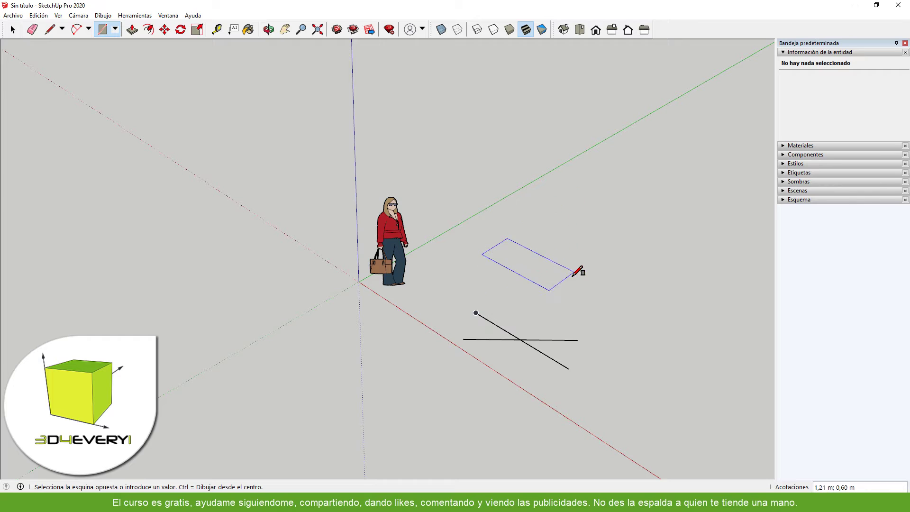
pyautogui.click(569, 278)
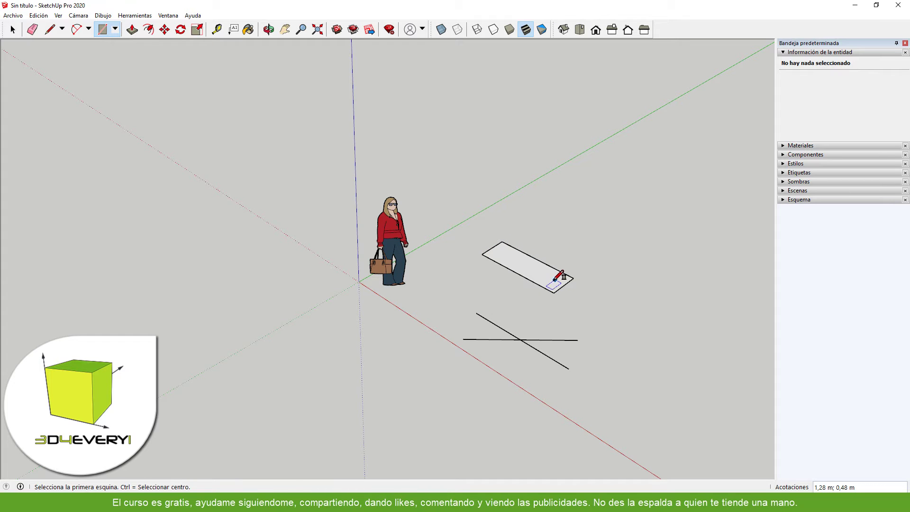
pyautogui.press('p')
pyautogui.click(545, 262)
pyautogui.click(548, 245)
pyautogui.moveTo(405, 358); pyautogui.dragTo(488, 305, button='middle')
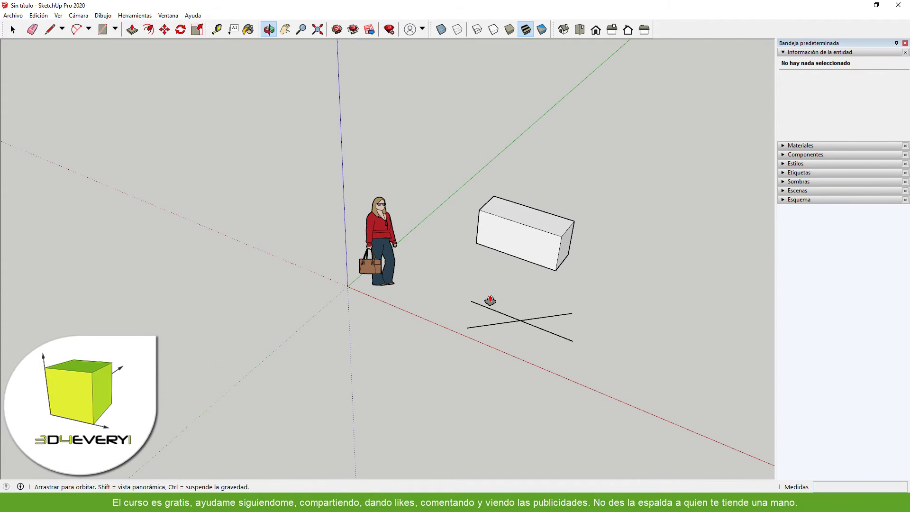
pyautogui.press('space')
pyautogui.moveTo(422, 379); pyautogui.dragTo(408, 338, button='middle')
pyautogui.scroll(2, 450, 332)
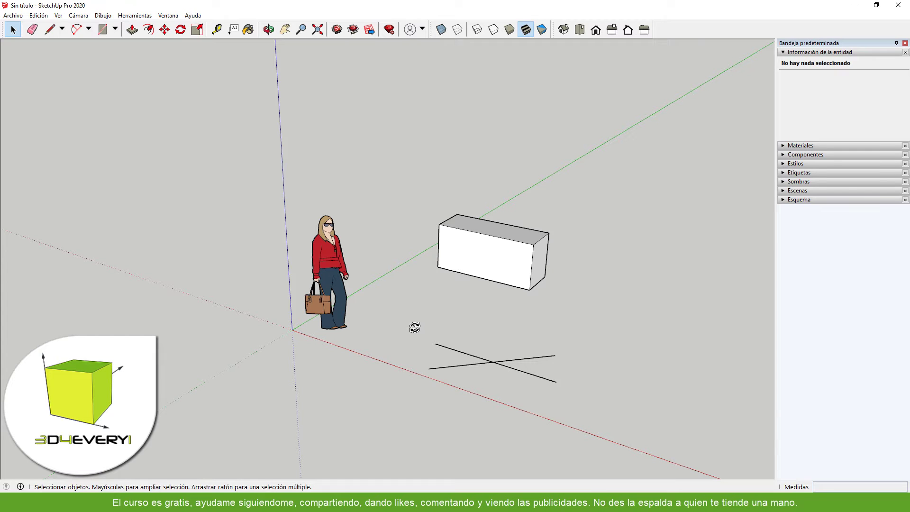
# Draw a diagonal line about 0.53 m long across the box's top front corner and push the cut-off triangle down about 0.34 m.
pyautogui.press('q')
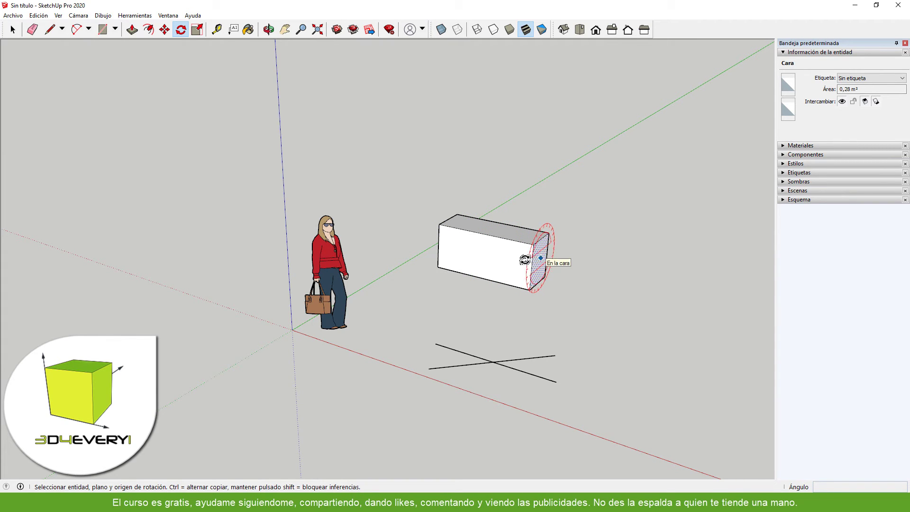
pyautogui.moveTo(458, 309); pyautogui.dragTo(447, 345, button='middle')
pyautogui.press('l')
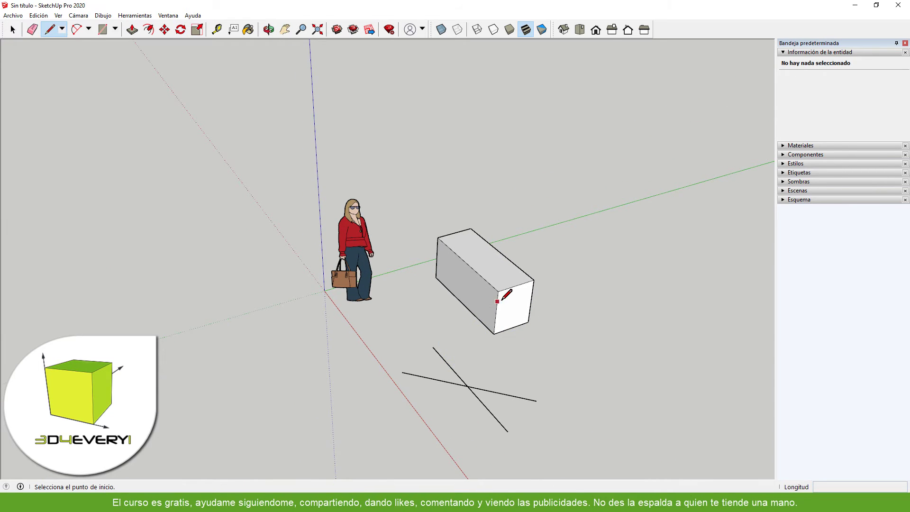
pyautogui.scroll(3, 498, 297)
pyautogui.click(538, 275)
pyautogui.click(467, 262)
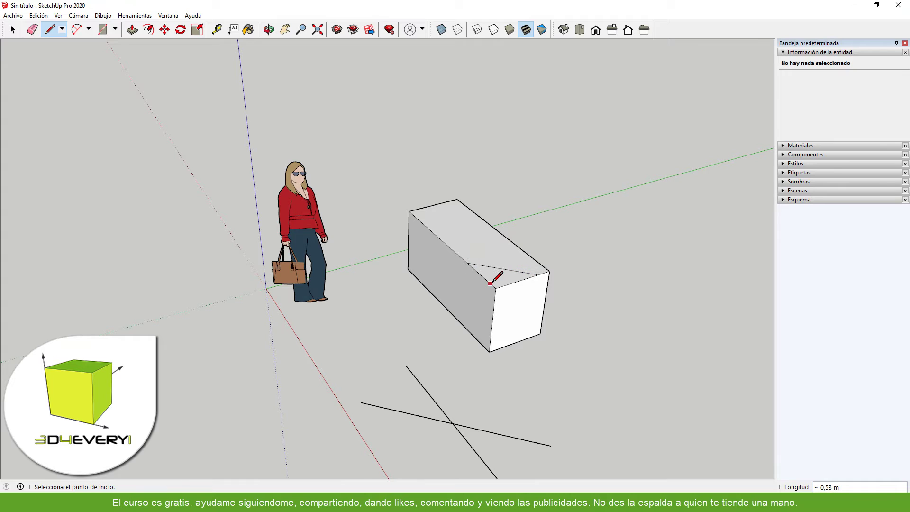
pyautogui.press('p')
pyautogui.moveTo(493, 284); pyautogui.dragTo(493, 327)
pyautogui.moveTo(404, 329); pyautogui.dragTo(421, 321, button='middle')
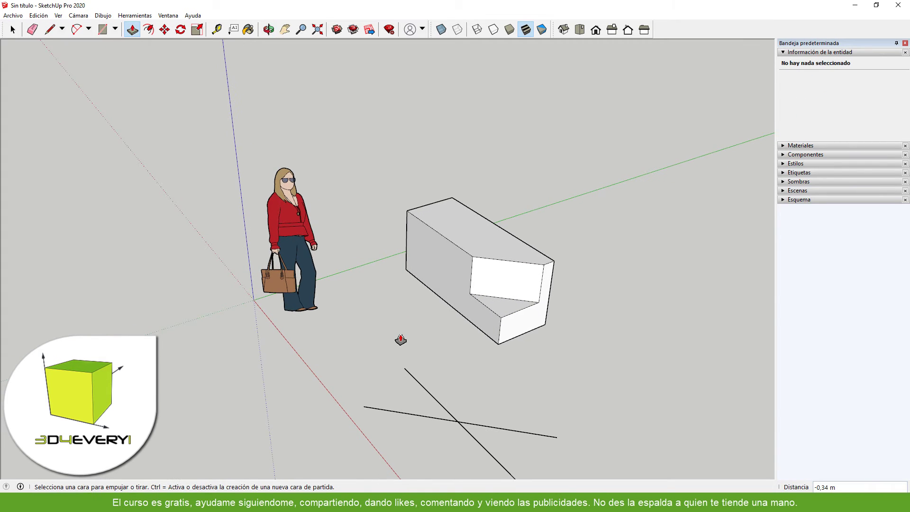
pyautogui.press('space')
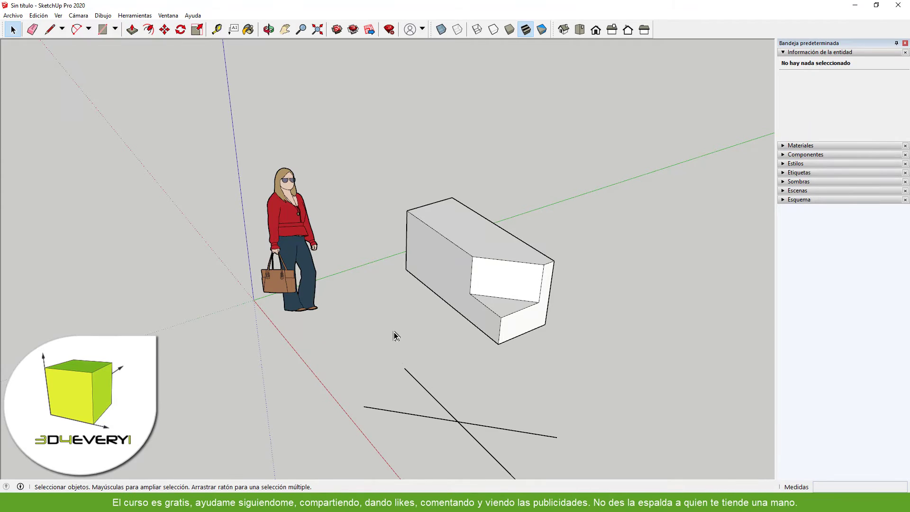
# Select the whole notched box and try rotating it about its lower rear corner in the green-axis plane, cancelling the rotation.
pyautogui.press('q')
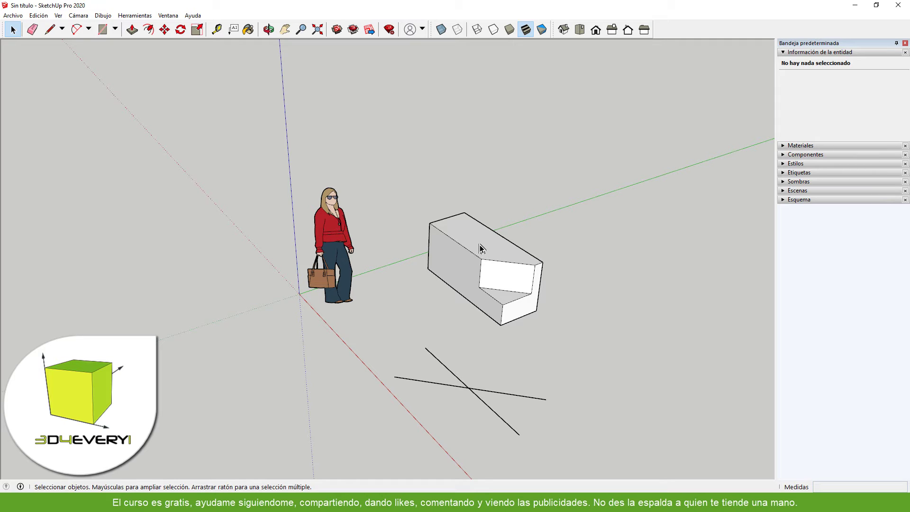
pyautogui.tripleClick(480, 248)
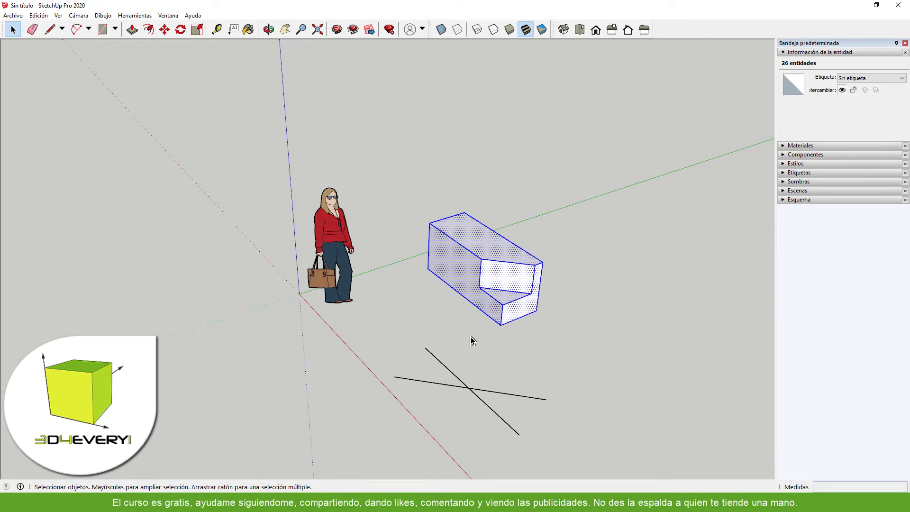
pyautogui.press('q')
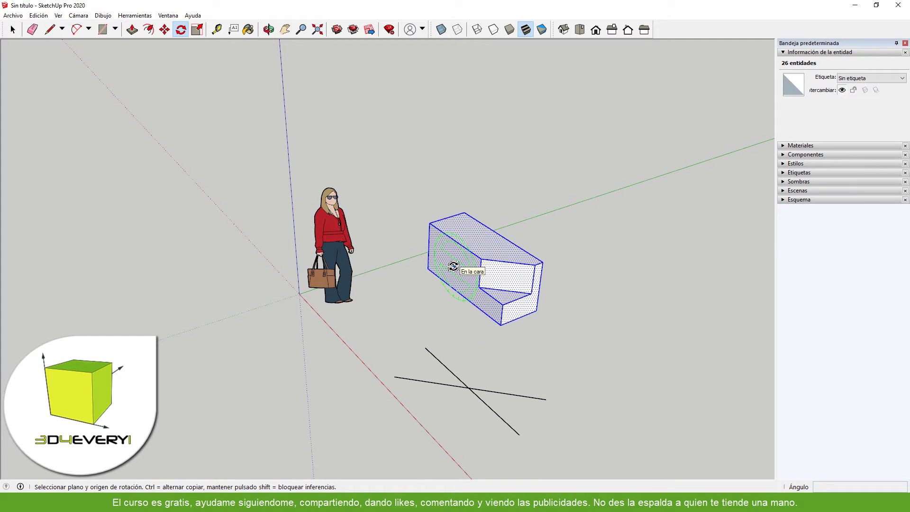
pyautogui.click(427, 269)
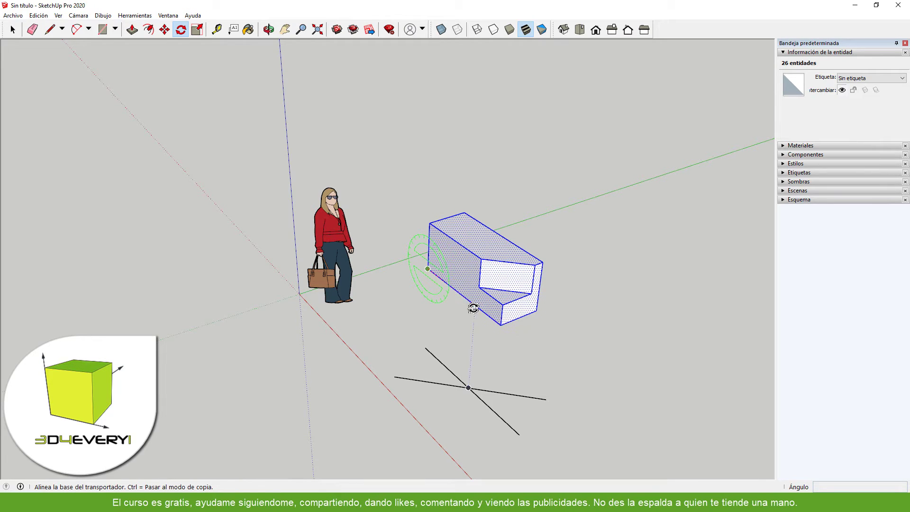
pyautogui.click(474, 304)
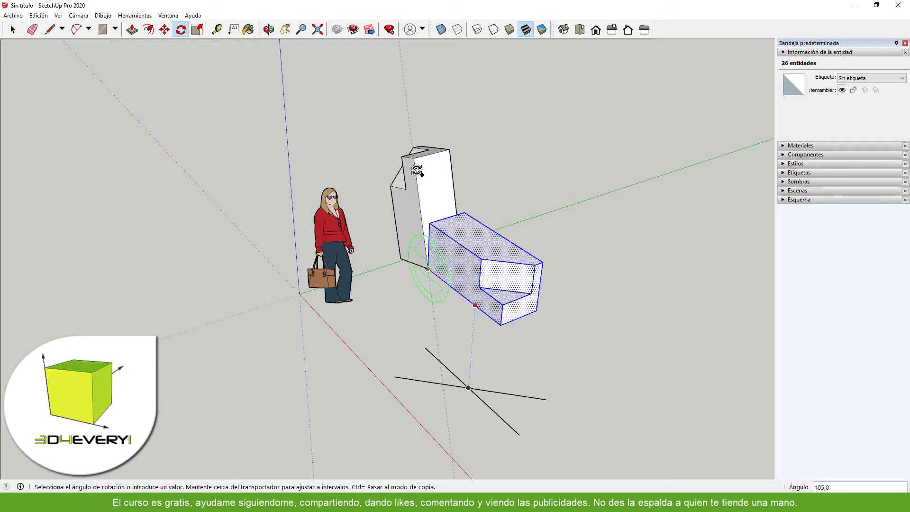
pyautogui.press('Escape')
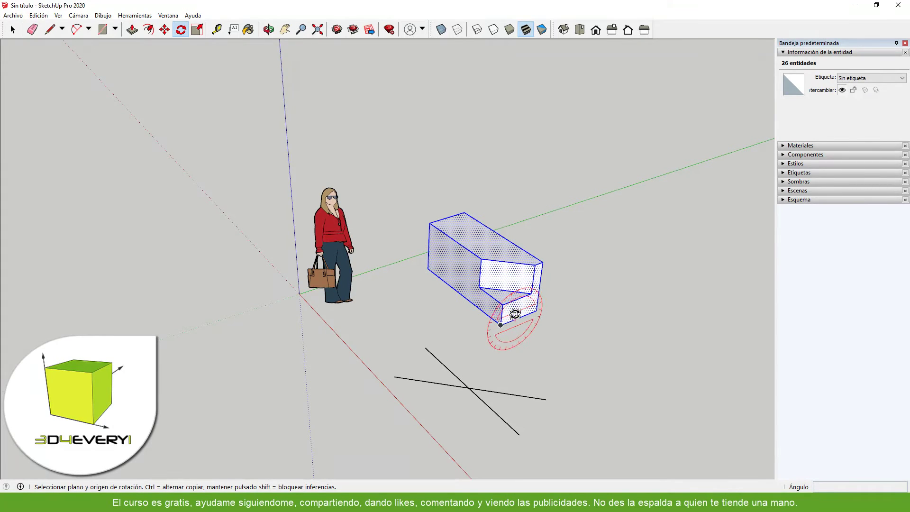
# Try locking the rotation plane at the box's lower front corner to the blue, red and green axes and parallel to the front face.
pyautogui.press('Up')
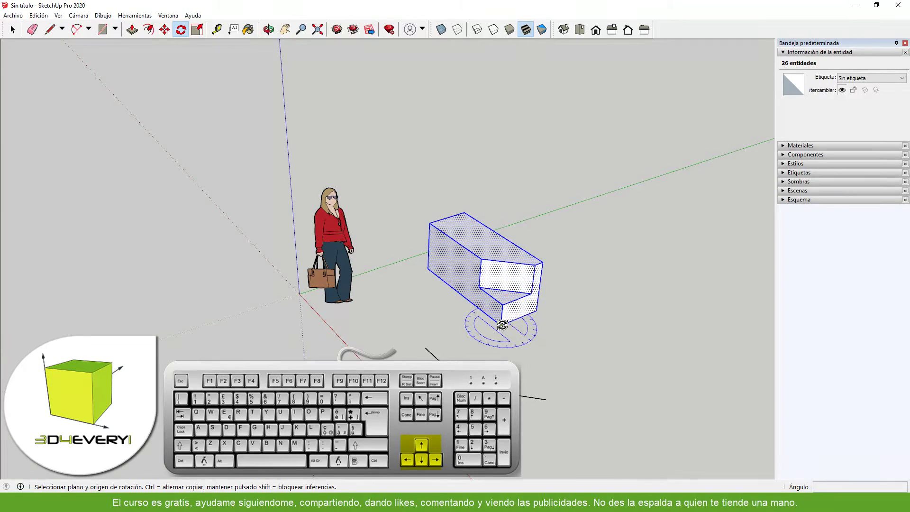
pyautogui.press('Right')
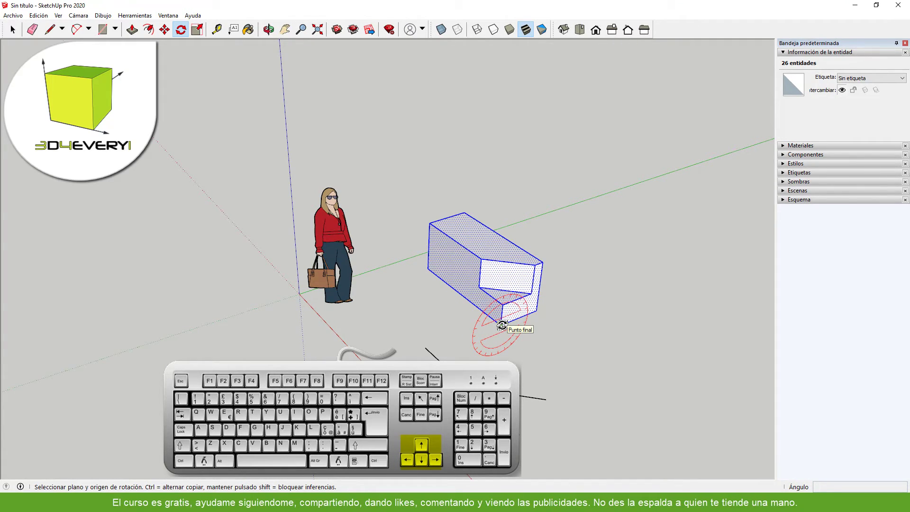
pyautogui.press('Left')
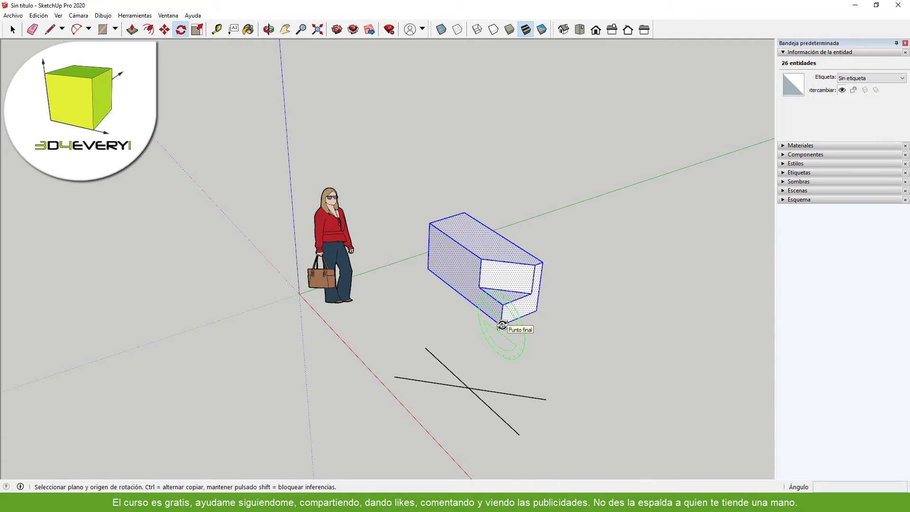
pyautogui.press('Up')
pyautogui.press('Down')
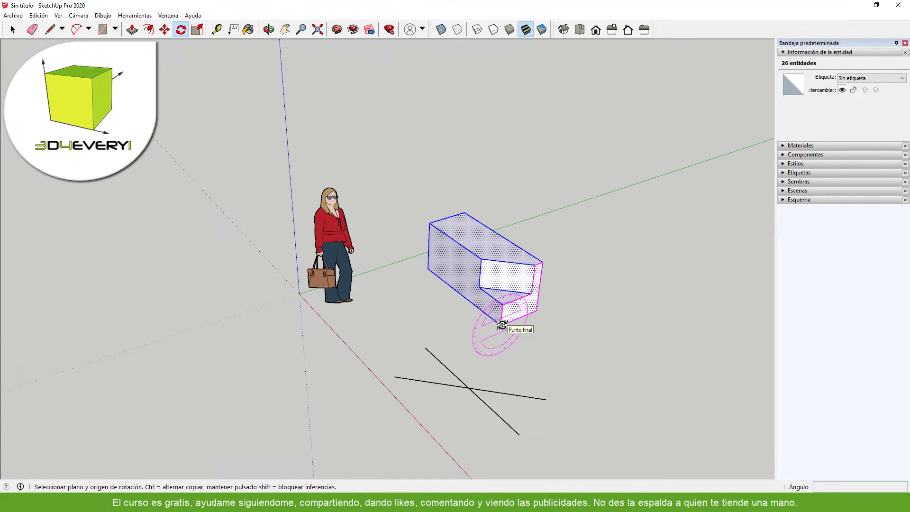
# Try rotating the box about its lower front corner with the rotation plane locked to the red axis, and undo it.
pyautogui.press('Right')
pyautogui.click(502, 326)
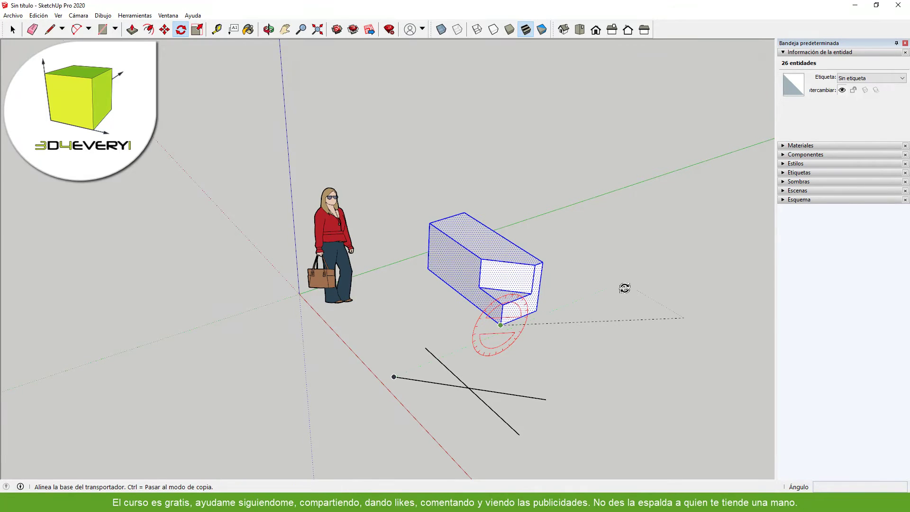
pyautogui.click(588, 269)
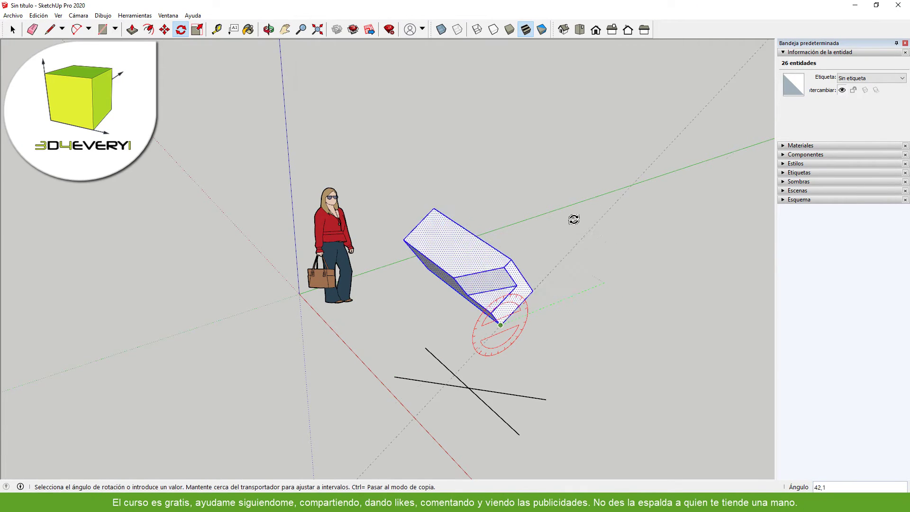
pyautogui.click(521, 205)
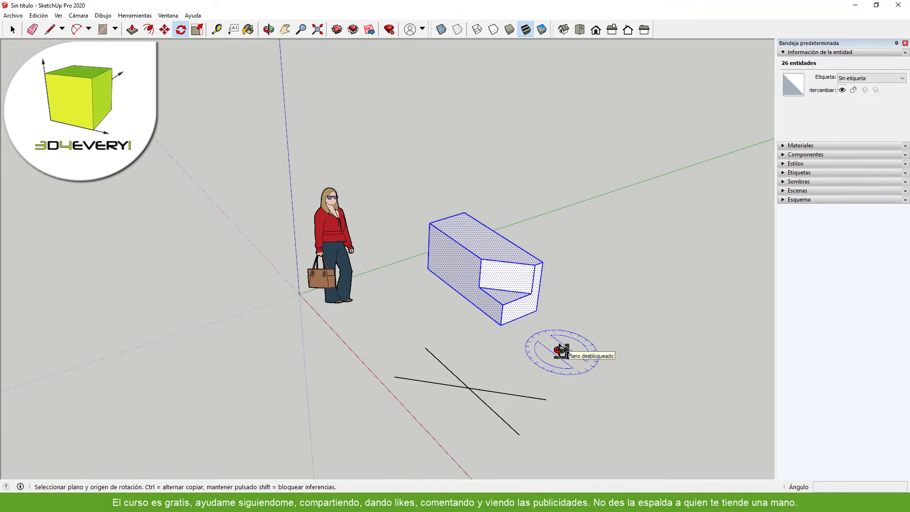
# Try a 10-copy (10x) rotated array of the box around the origin in the green-axis plane at about 17.1° spacing, and undo it.
pyautogui.moveTo(569, 350); pyautogui.dragTo(599, 359, button='middle')
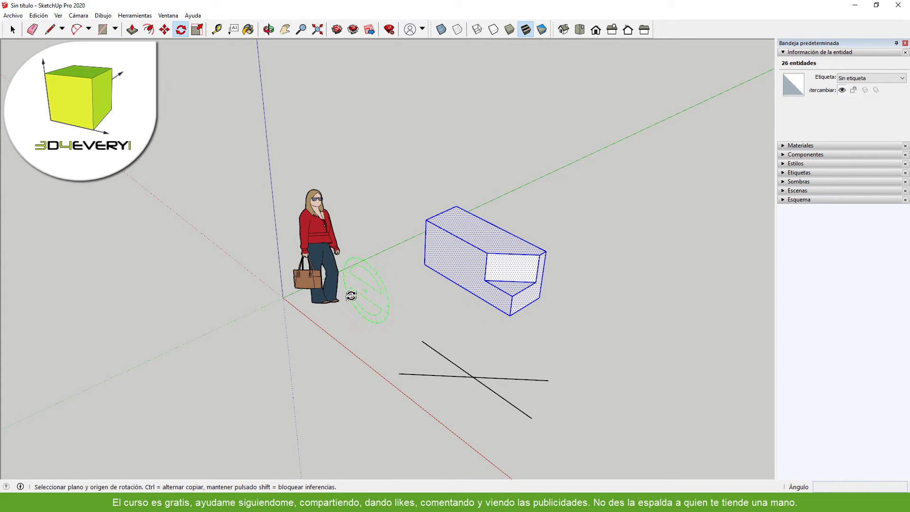
pyautogui.click(283, 298)
pyautogui.click(345, 347)
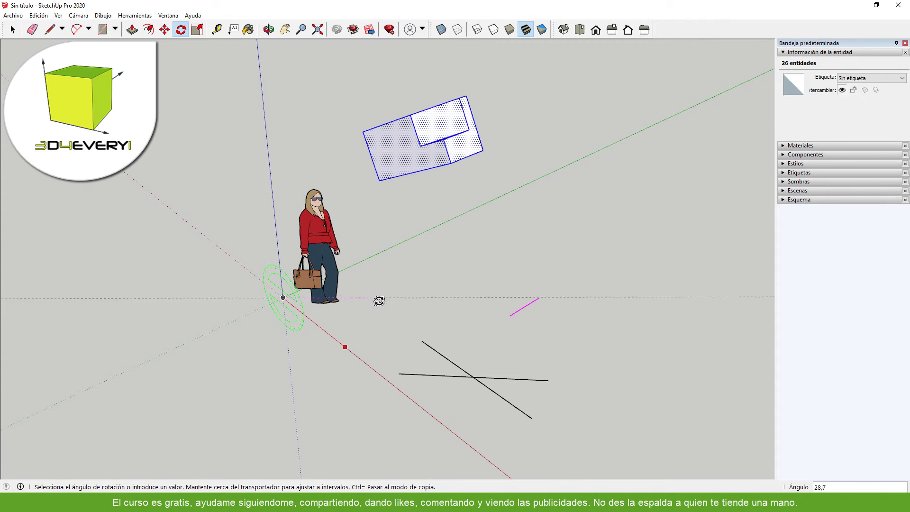
pyautogui.click(384, 335)
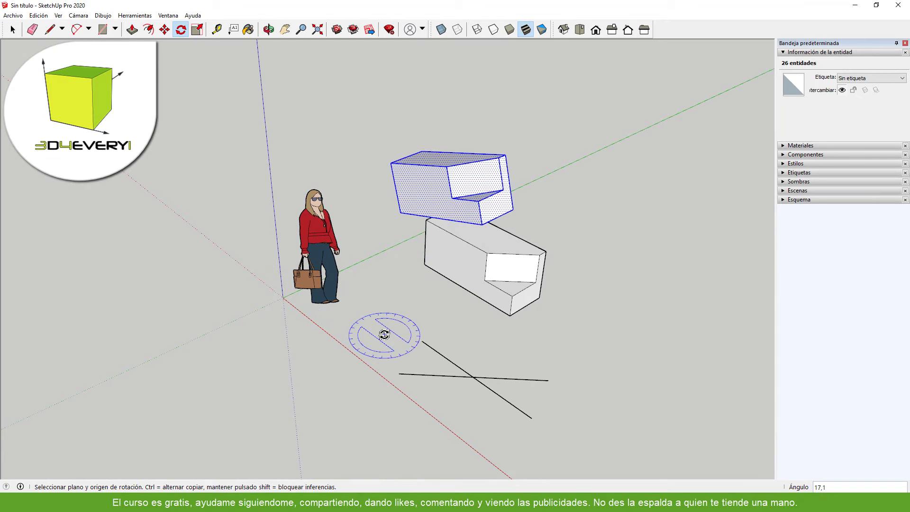
pyautogui.write('10x')
pyautogui.press('Return')
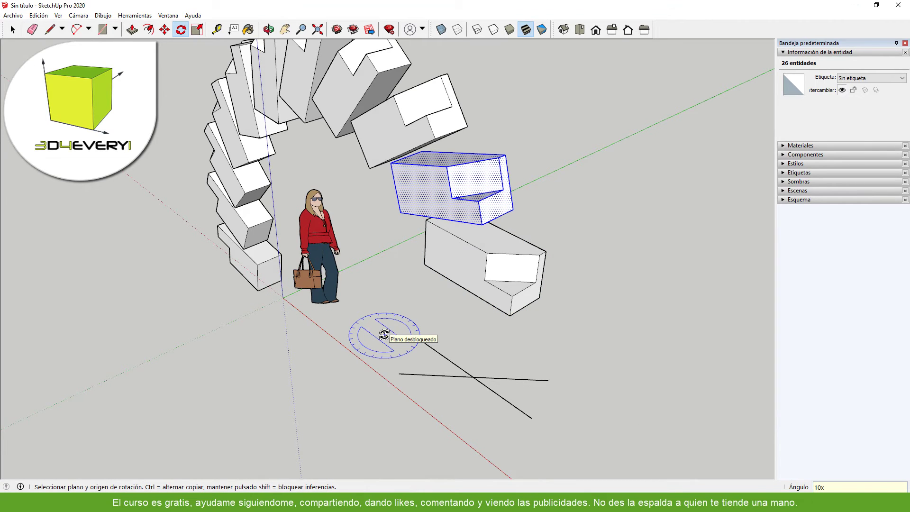
pyautogui.moveTo(299, 366); pyautogui.dragTo(531, 223, button='middle')
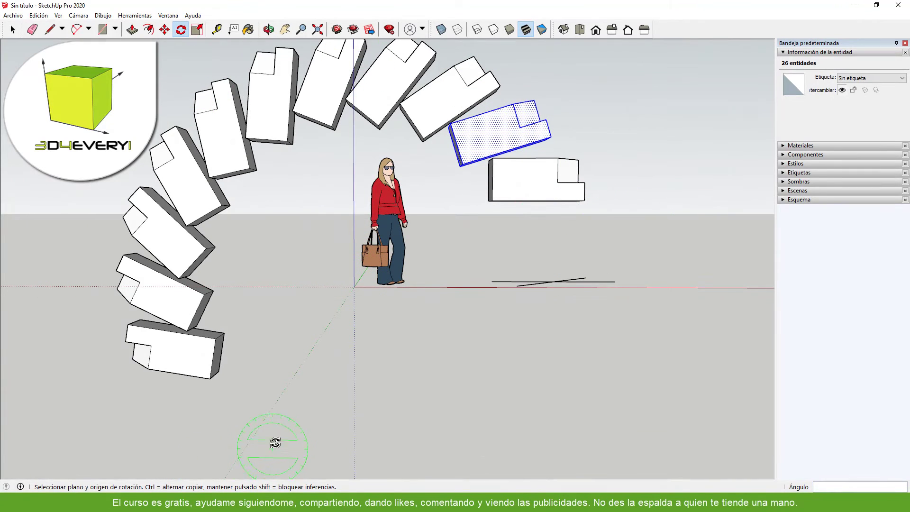
pyautogui.hotkey('ctrl', 'z')
# Select the whole notched box and define a custom rotation axis from an endpoint of one crossed line to the far endpoint of the other.
pyautogui.moveTo(404, 371); pyautogui.dragTo(370, 422, button='middle')
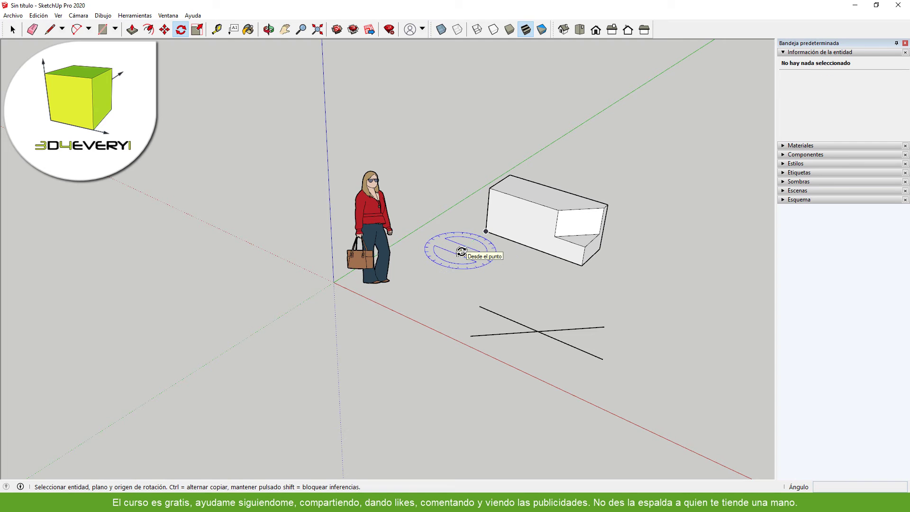
pyautogui.moveTo(455, 247); pyautogui.dragTo(451, 272, button='middle')
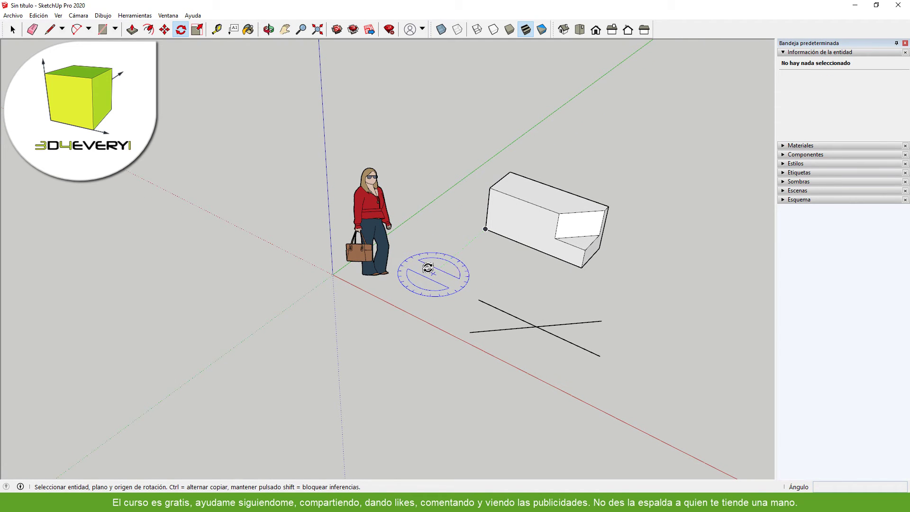
pyautogui.moveTo(408, 258); pyautogui.dragTo(376, 287, button='middle')
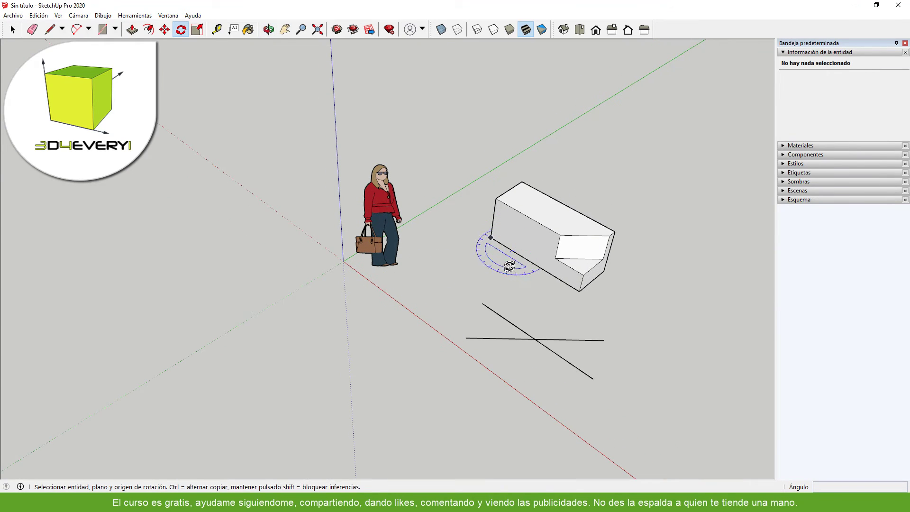
pyautogui.press('space')
pyautogui.tripleClick(534, 231)
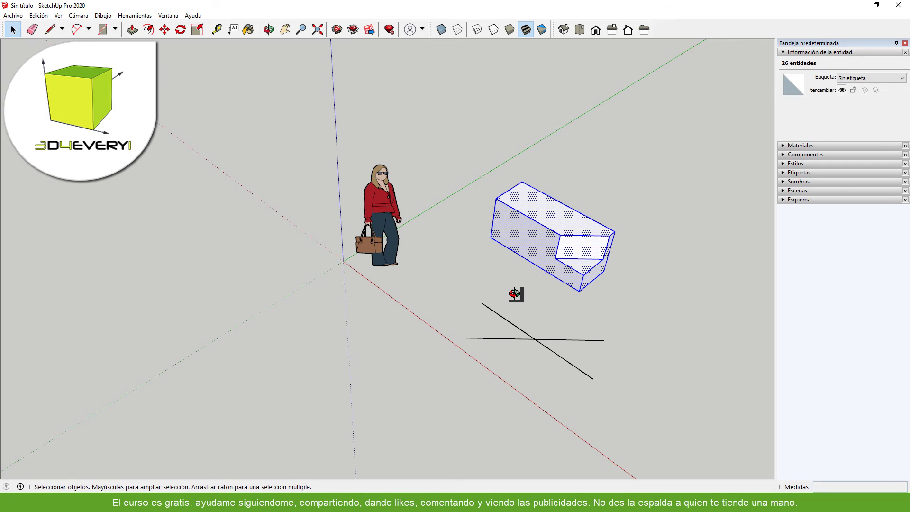
pyautogui.moveTo(518, 292); pyautogui.dragTo(512, 263, button='middle')
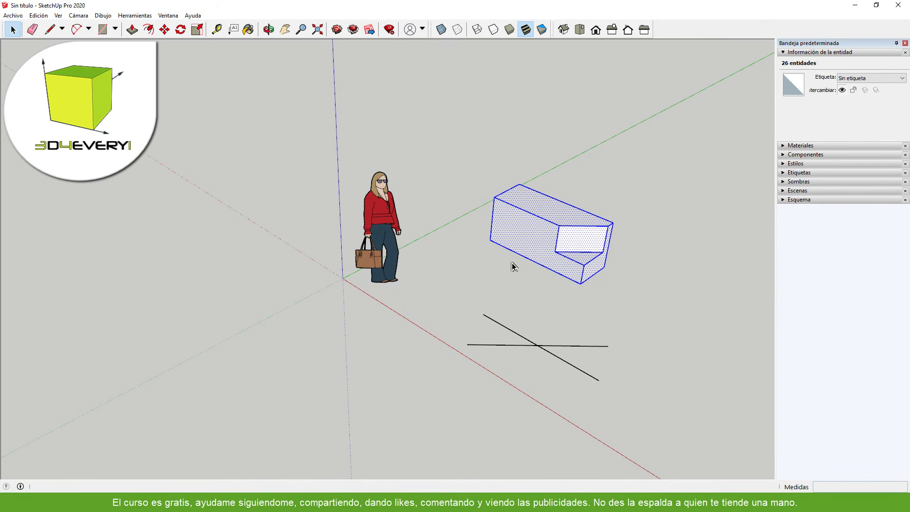
pyautogui.press('q')
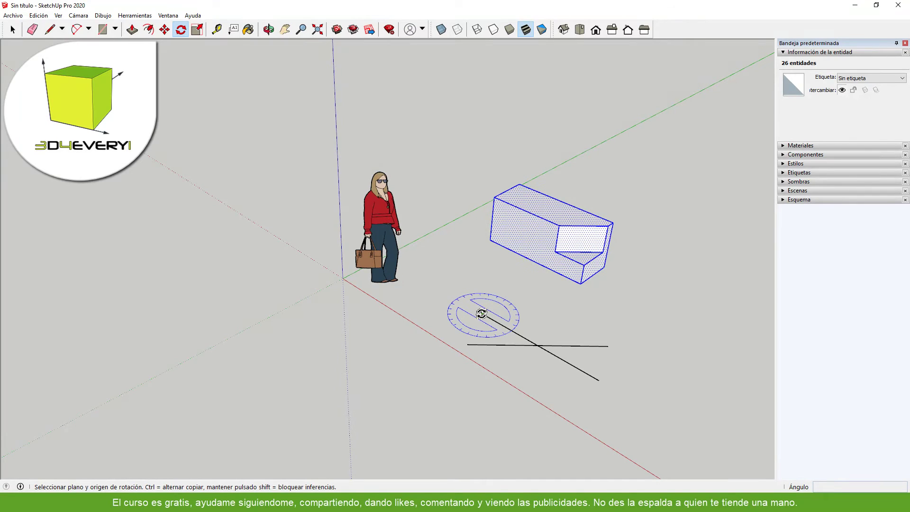
pyautogui.moveTo(496, 318); pyautogui.dragTo(610, 347)
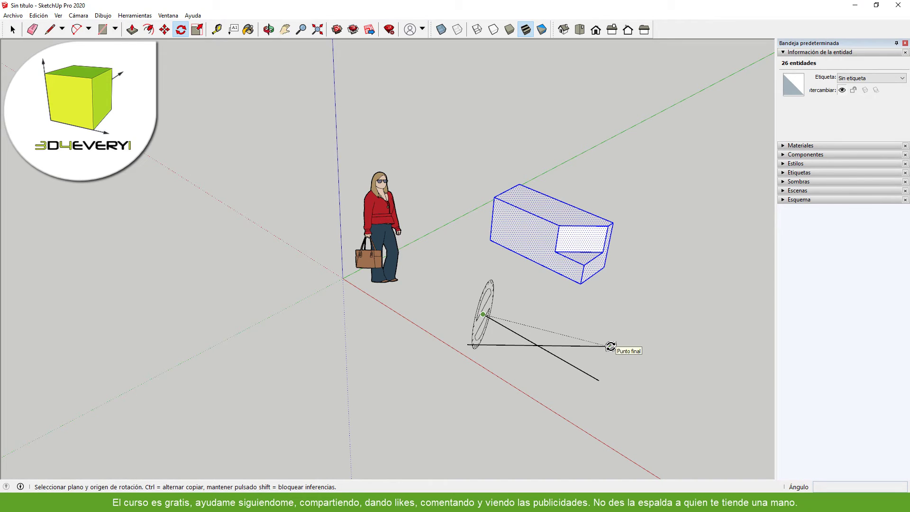
pyautogui.moveTo(603, 349)
pyautogui.mouseDown()
pyautogui.moveTo(593, 342)
pyautogui.moveTo(608, 346)
pyautogui.mouseUp()
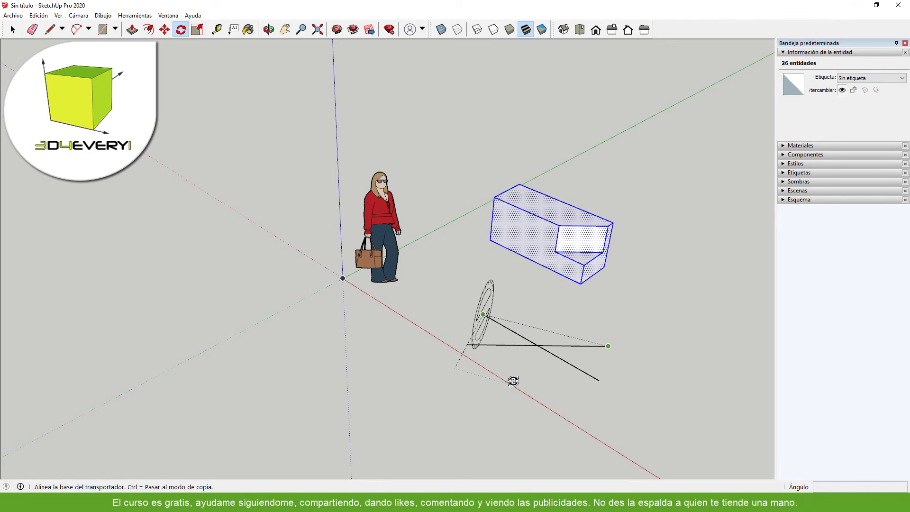
# Try a 20-copy (20x) rotated array of the box around the custom axis at about 26.6° spacing, and undo it.
pyautogui.moveTo(514, 381); pyautogui.dragTo(778, 283, button='middle')
pyautogui.moveTo(479, 371); pyautogui.dragTo(563, 343, button='middle')
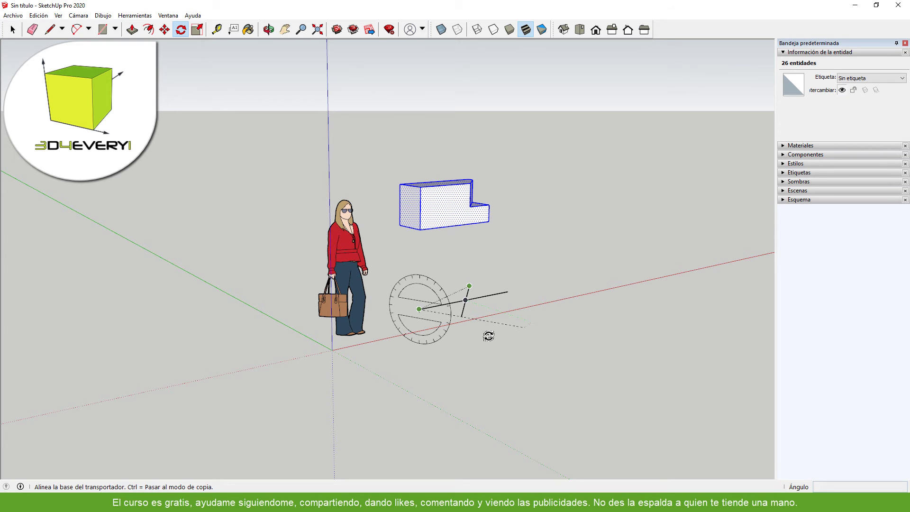
pyautogui.moveTo(487, 335); pyautogui.dragTo(524, 366, button='middle')
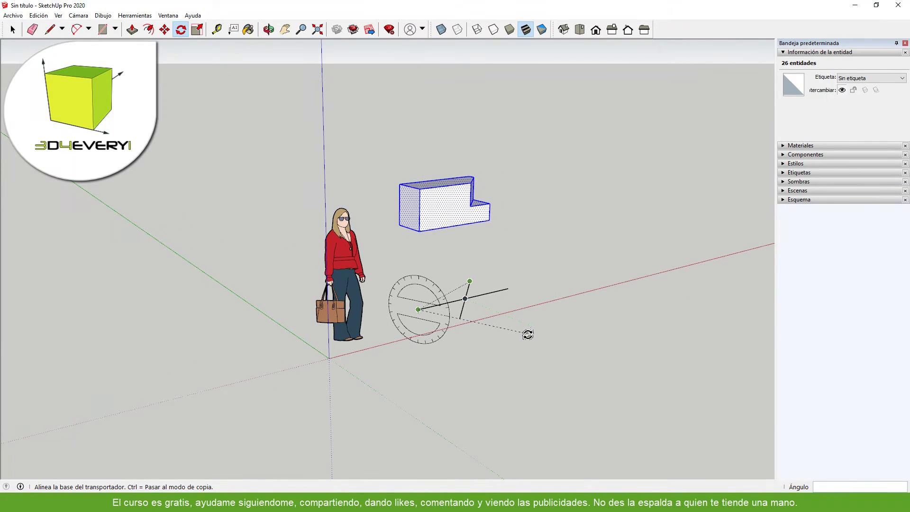
pyautogui.click(526, 333)
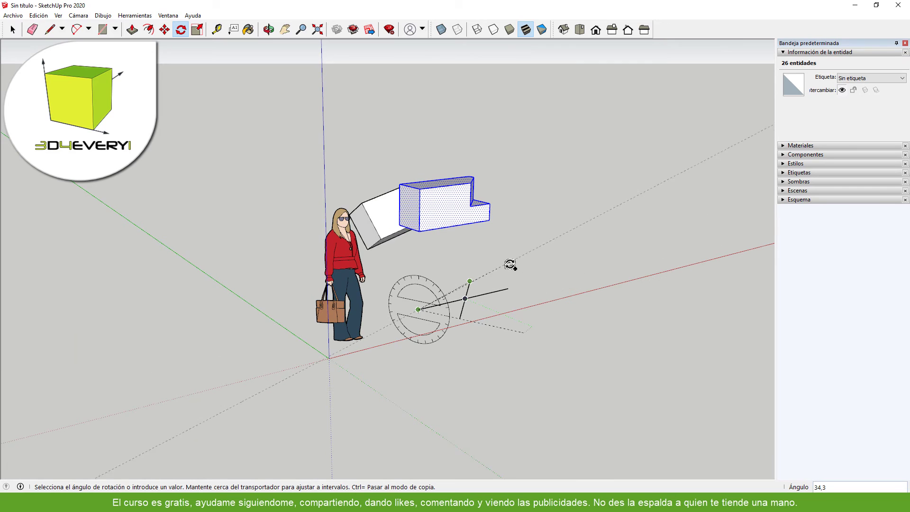
pyautogui.click(522, 275)
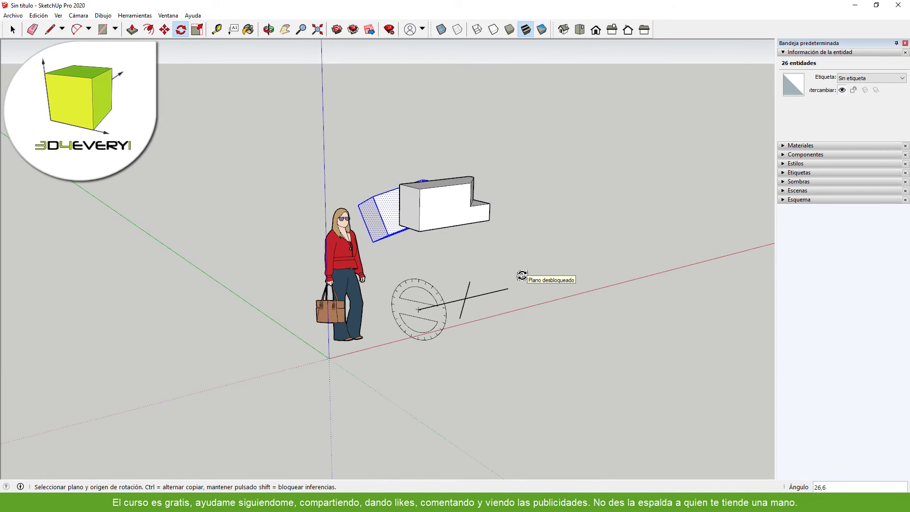
pyautogui.write('x18')
pyautogui.press('Return')
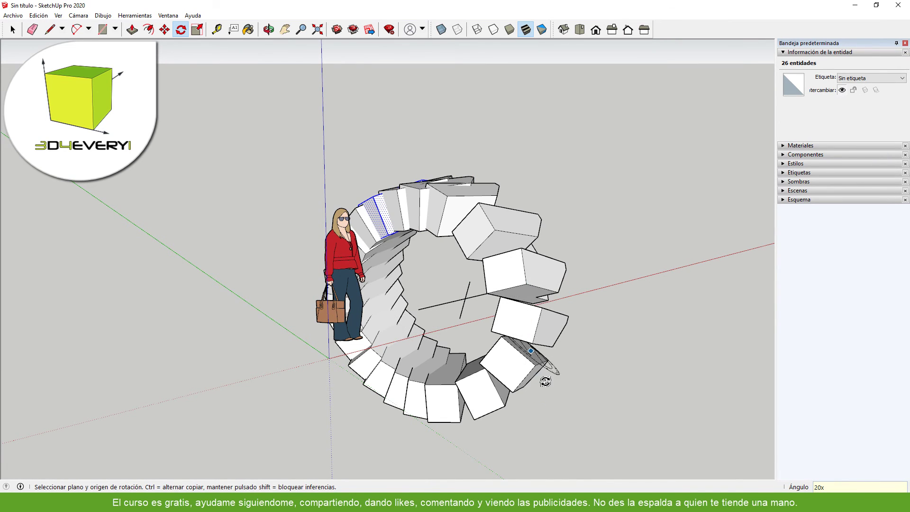
pyautogui.moveTo(597, 389); pyautogui.dragTo(338, 431, button='middle')
pyautogui.hotkey('ctrl', 'z')
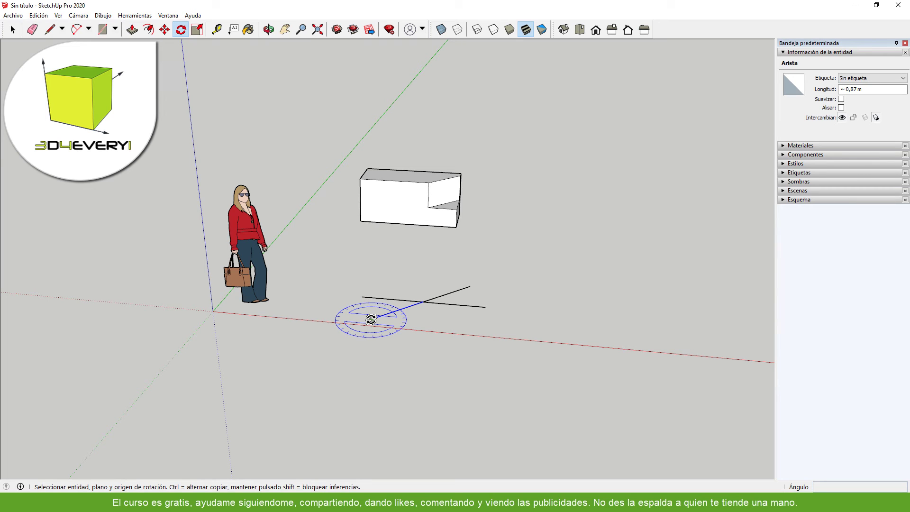
# Try defining a custom rotation axis for the selected line segment, from its outer end to the far end of the other crossed line.
pyautogui.moveTo(383, 321); pyautogui.dragTo(487, 309)
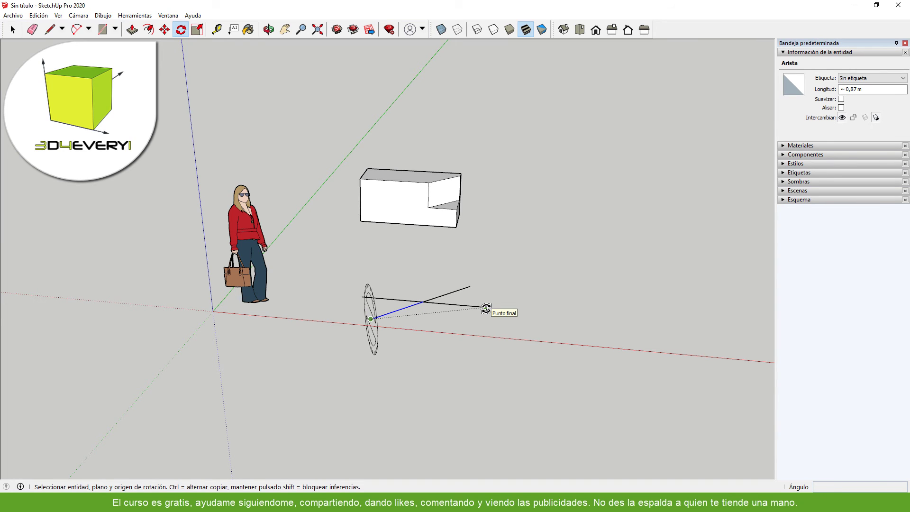
pyautogui.moveTo(483, 309); pyautogui.dragTo(484, 309)
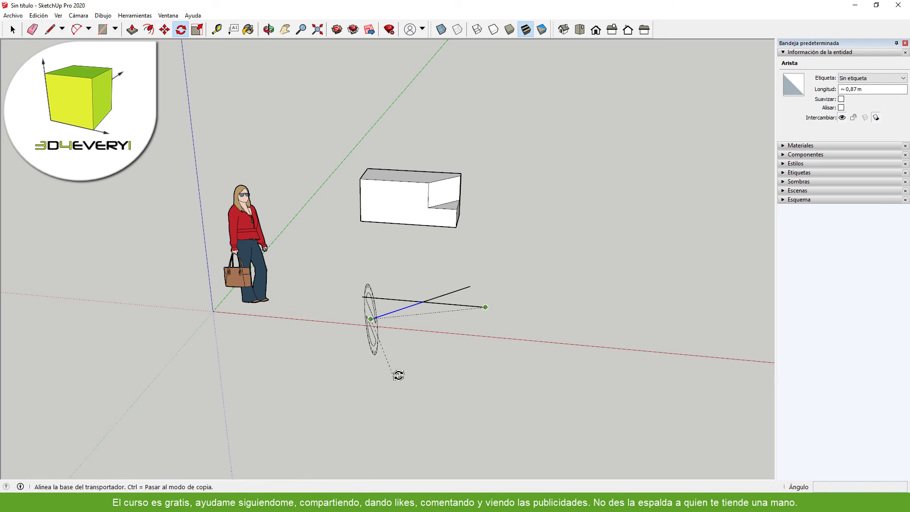
pyautogui.moveTo(396, 371); pyautogui.dragTo(511, 360, button='middle')
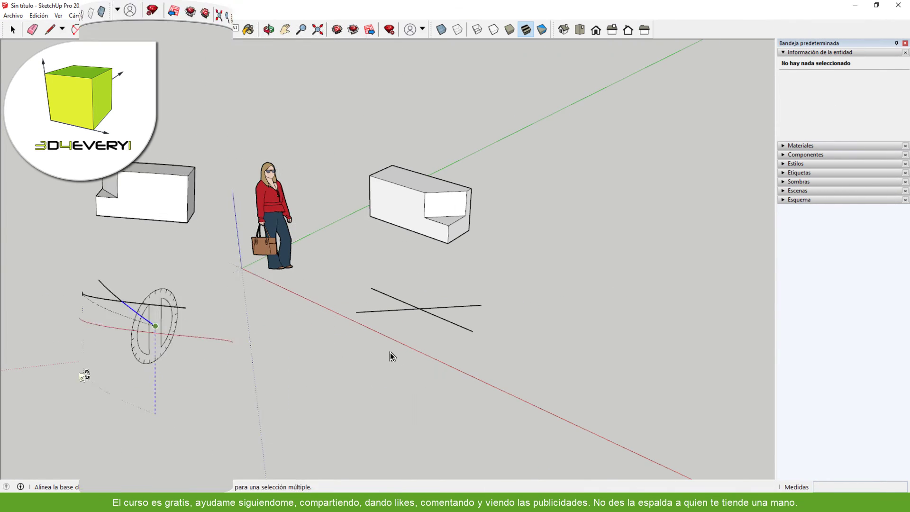
# Select the whole box and make a copy rotated about 8.3° around its lower front corner in the green-axis plane.
pyautogui.moveTo(390, 352); pyautogui.dragTo(451, 327, button='middle')
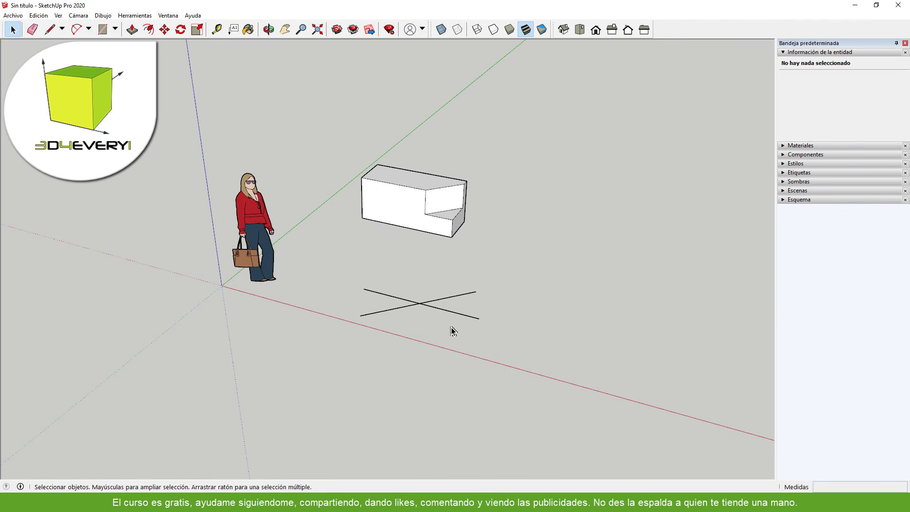
pyautogui.scroll(1, 420, 207)
pyautogui.moveTo(421, 210); pyautogui.dragTo(394, 210, button='middle')
pyautogui.moveTo(329, 125); pyautogui.dragTo(519, 262)
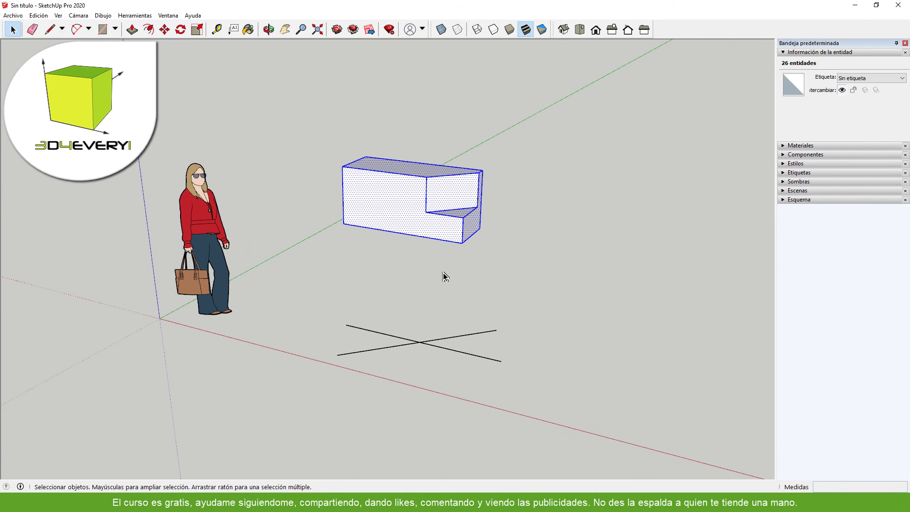
pyautogui.press('q')
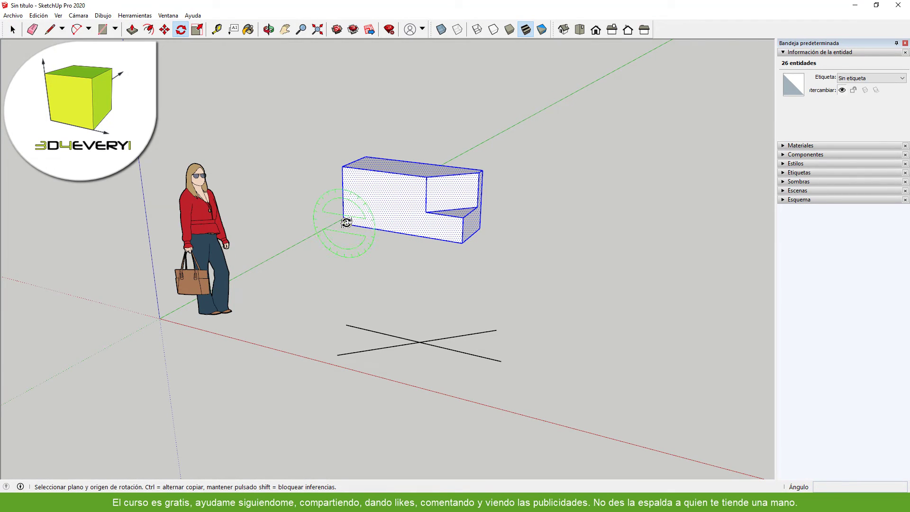
pyautogui.click(344, 224)
pyautogui.click(432, 239)
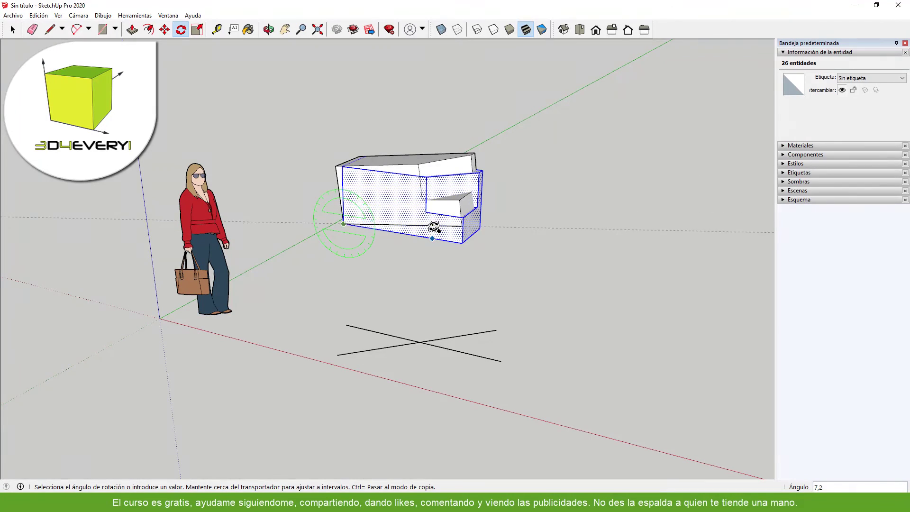
pyautogui.click(434, 225)
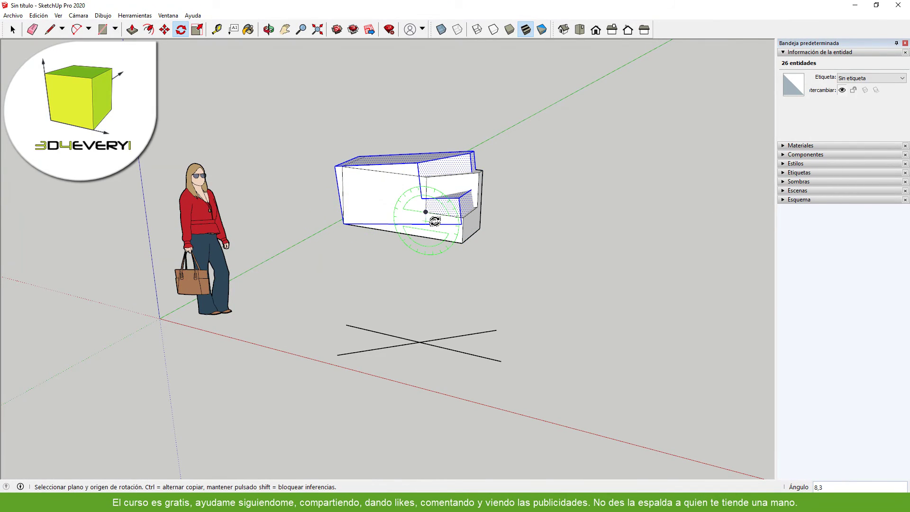
# Try 5x and 10x arrays of the rotated copy, settle on 2x, and clear the selection.
pyautogui.write('5x')
pyautogui.press('Return')
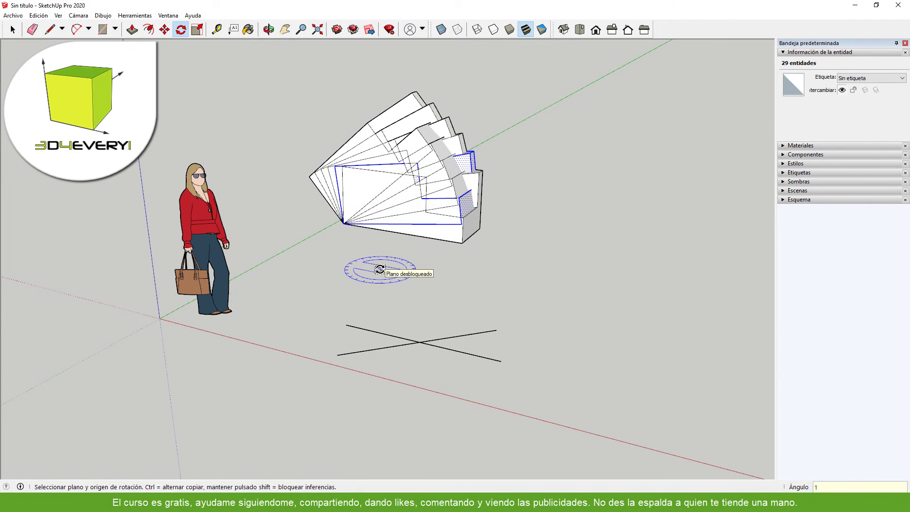
pyautogui.press('Return')
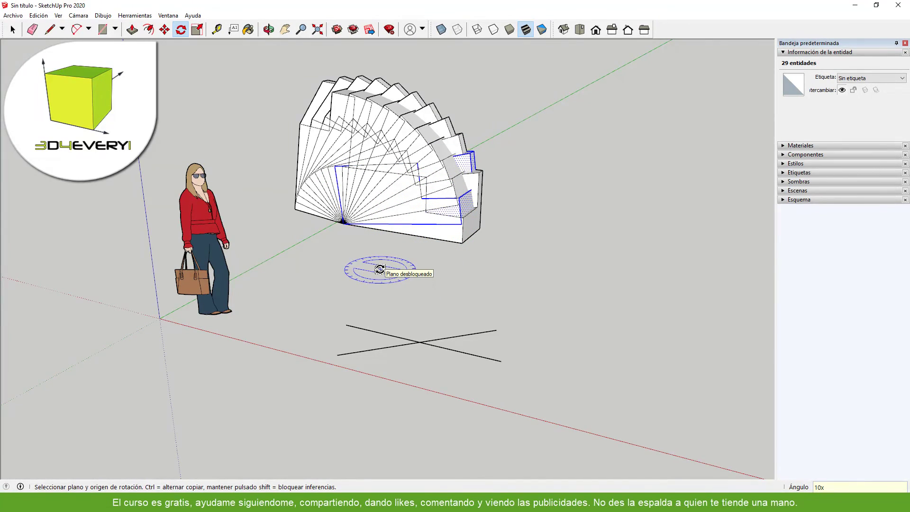
pyautogui.write('2x')
pyautogui.press('Return')
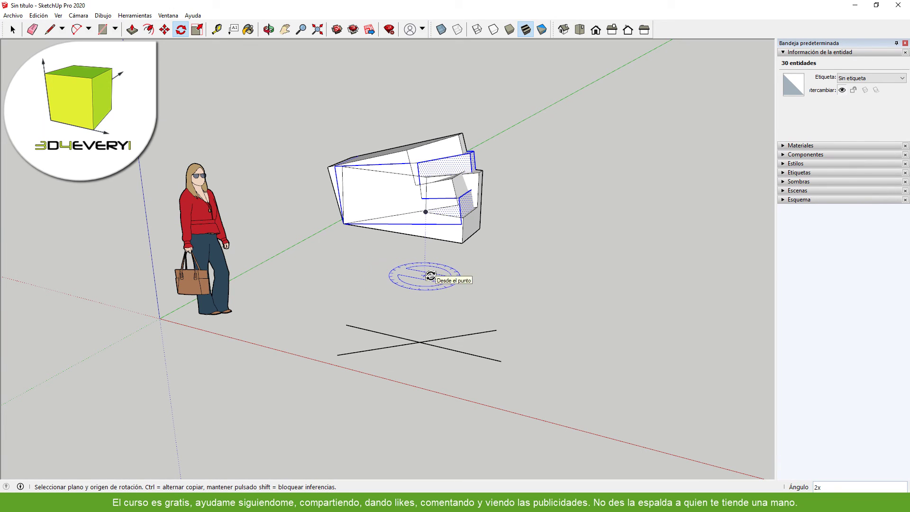
pyautogui.press('space')
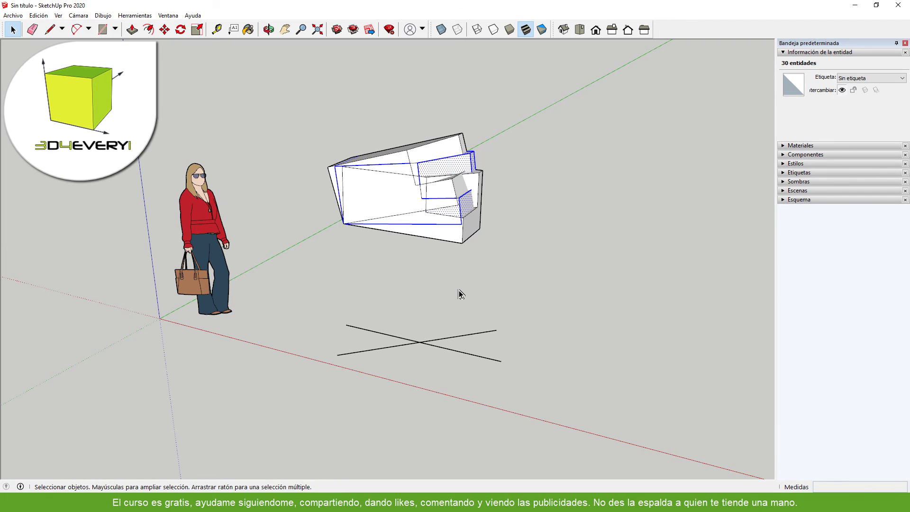
pyautogui.click(469, 295)
# Inspect individual faces and edges of the overlapping box copies, and the array as a whole, to check how their geometry is joined.
pyautogui.moveTo(479, 297)
pyautogui.mouseDown(button='middle')
pyautogui.moveTo(449, 306)
pyautogui.moveTo(479, 315)
pyautogui.mouseUp(button='middle')
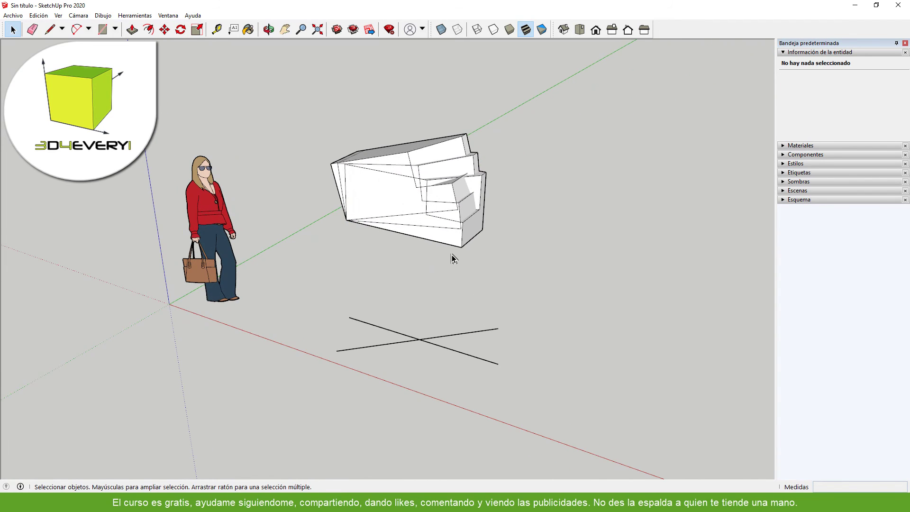
pyautogui.moveTo(453, 256); pyautogui.dragTo(448, 237, button='middle')
pyautogui.click(438, 225)
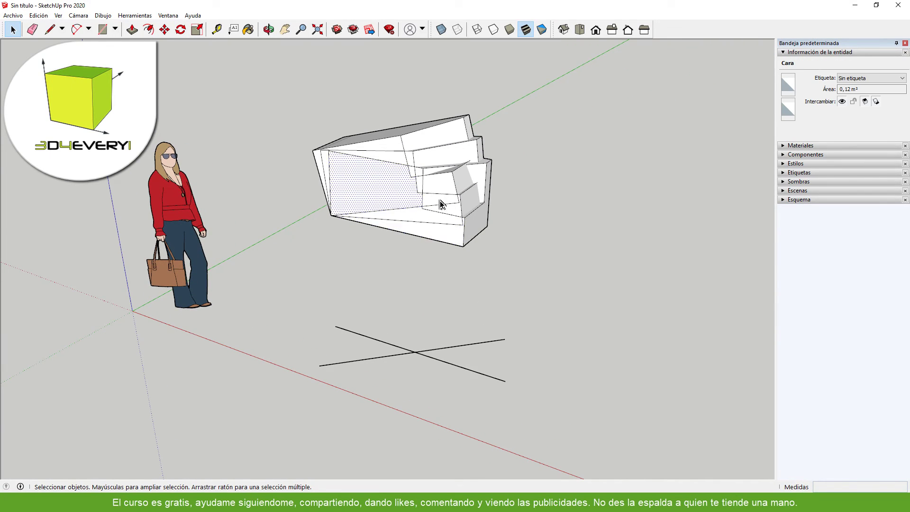
pyautogui.click(431, 160)
pyautogui.click(391, 144)
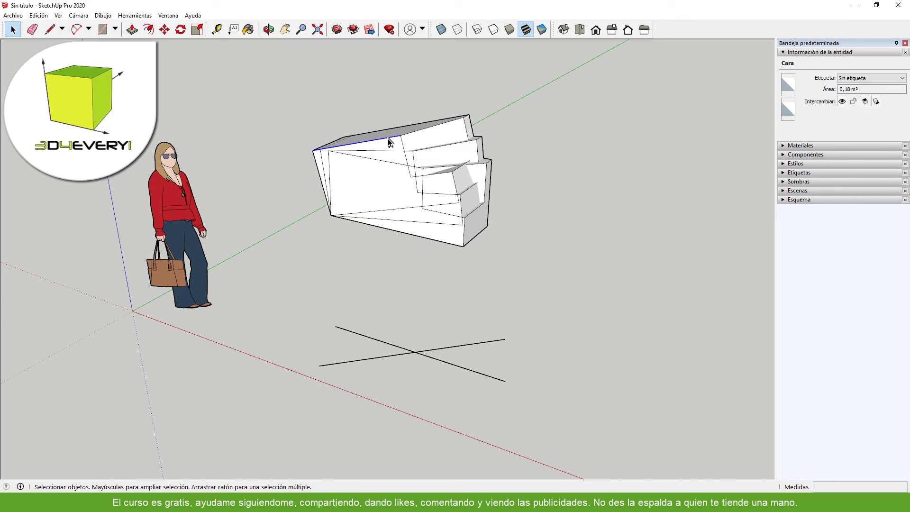
pyautogui.click(426, 142)
pyautogui.click(410, 159)
pyautogui.click(379, 169)
pyautogui.moveTo(395, 240); pyautogui.dragTo(335, 197, button='middle')
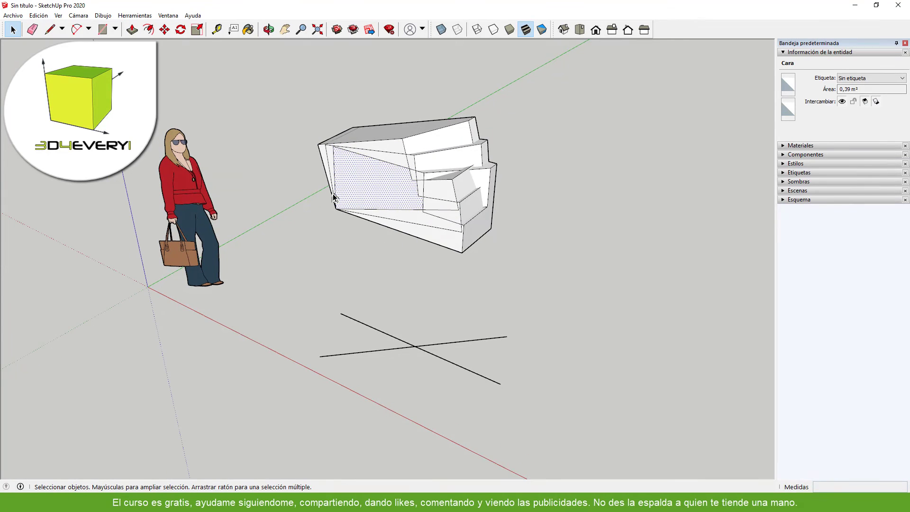
pyautogui.moveTo(317, 118); pyautogui.dragTo(546, 281)
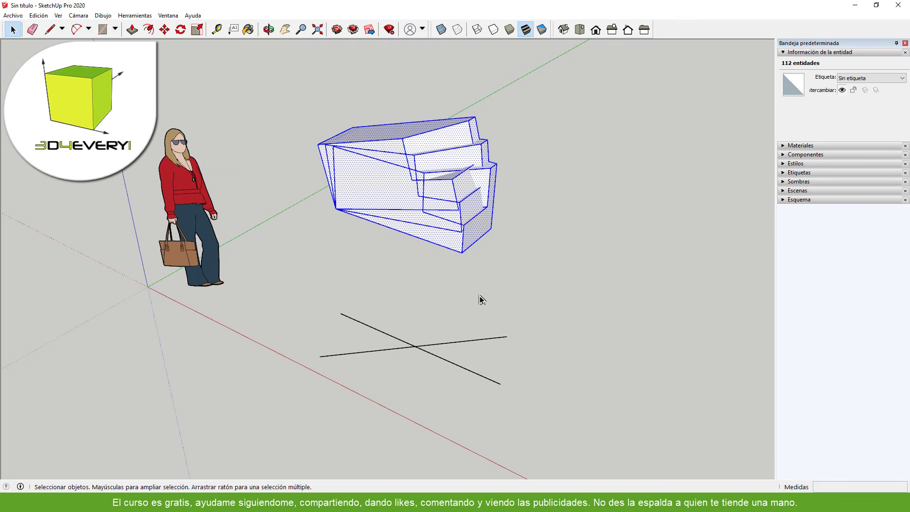
pyautogui.moveTo(480, 295); pyautogui.dragTo(476, 262, button='middle')
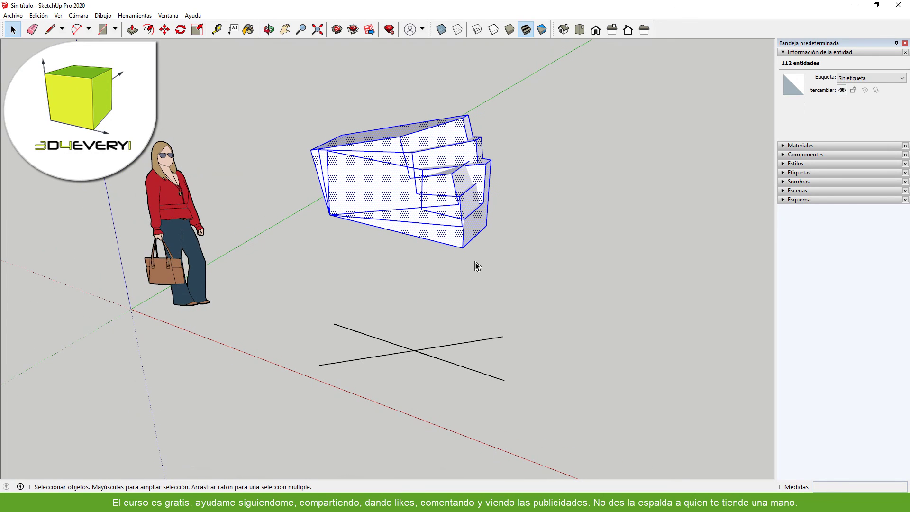
pyautogui.click(411, 225)
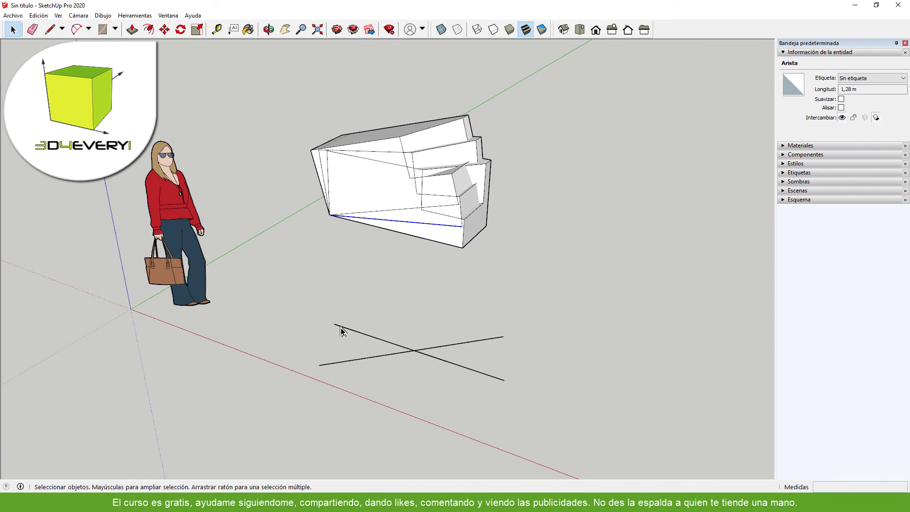
# Delete the near half of one crossed line up to the intersection, and select that line's remaining half.
pyautogui.moveTo(375, 322); pyautogui.dragTo(429, 355, button='middle')
pyautogui.click(387, 354)
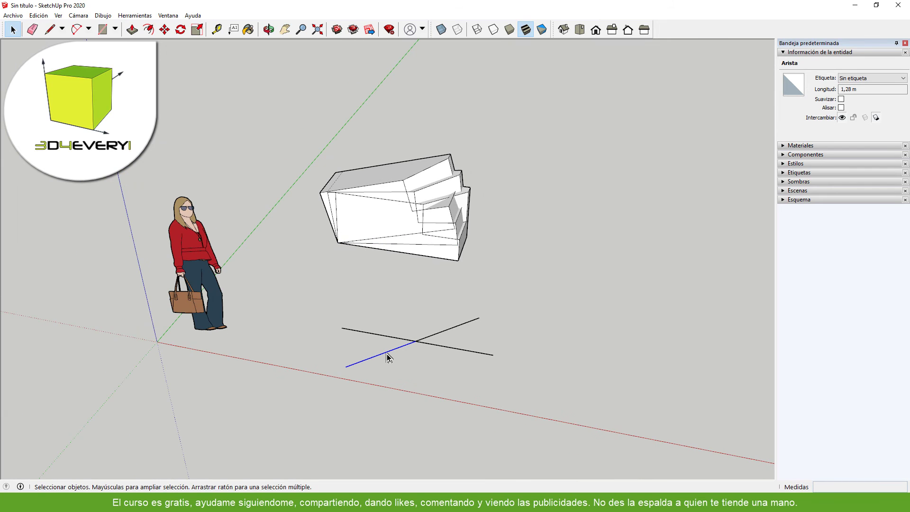
pyautogui.press('Delete')
pyautogui.click(445, 335)
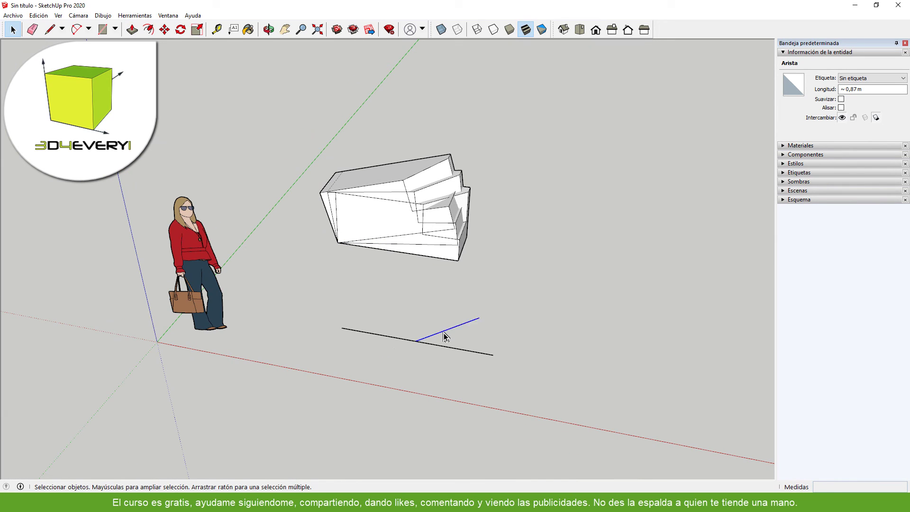
# Remove the leftover half line and make a slightly rotated copy of the remaining full line around its midpoint, in the ground plane.
pyautogui.click(430, 343)
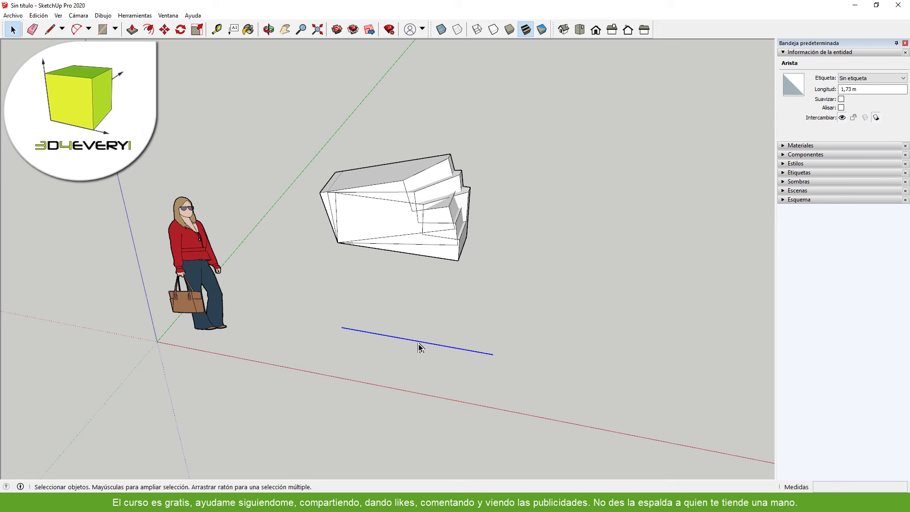
pyautogui.press('q')
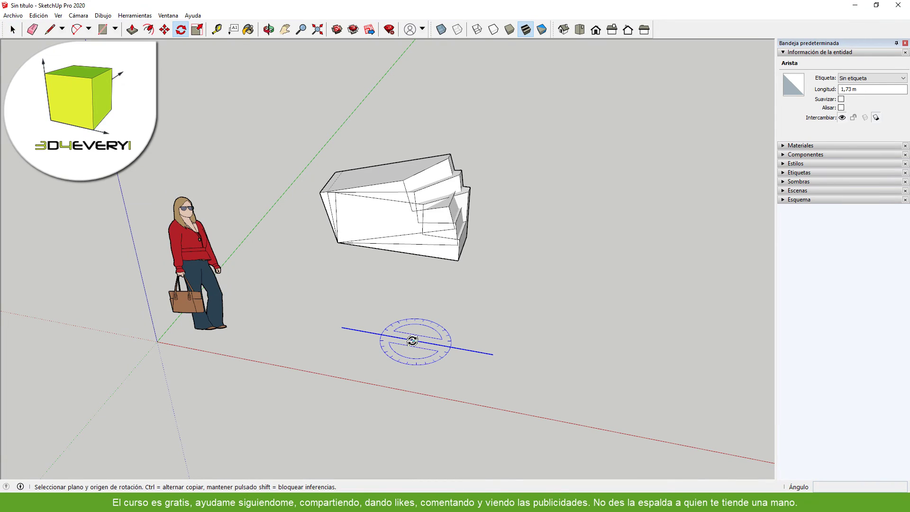
pyautogui.click(478, 351)
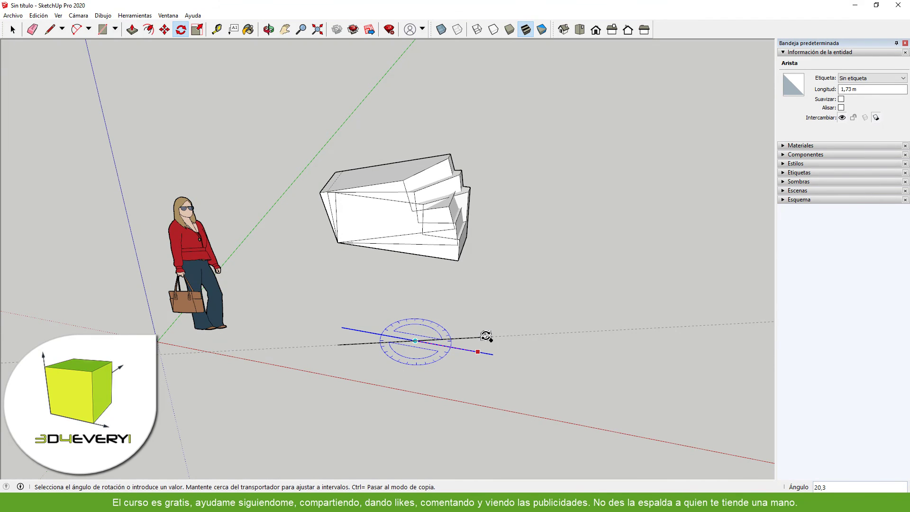
pyautogui.click(453, 341)
# Multiply the rotated line copy into a 20x radial array.
pyautogui.write('20')
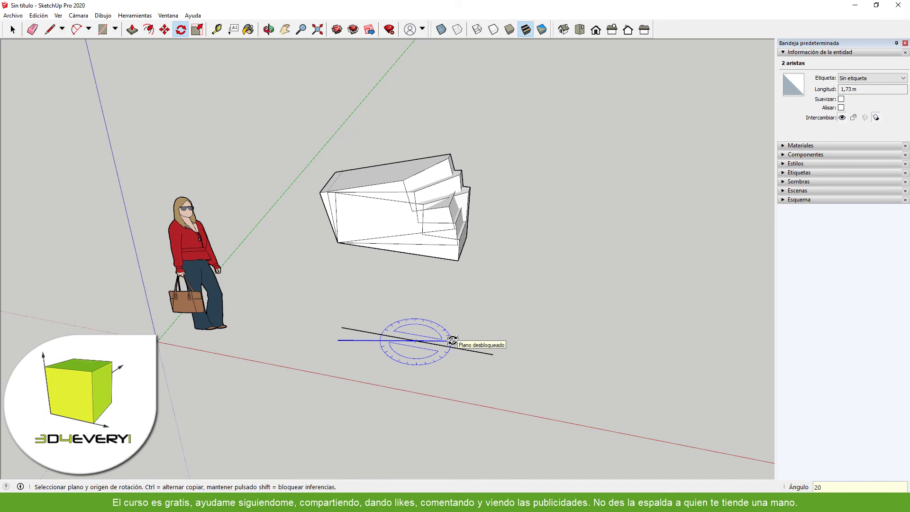
pyautogui.write('x')
pyautogui.press('Return')
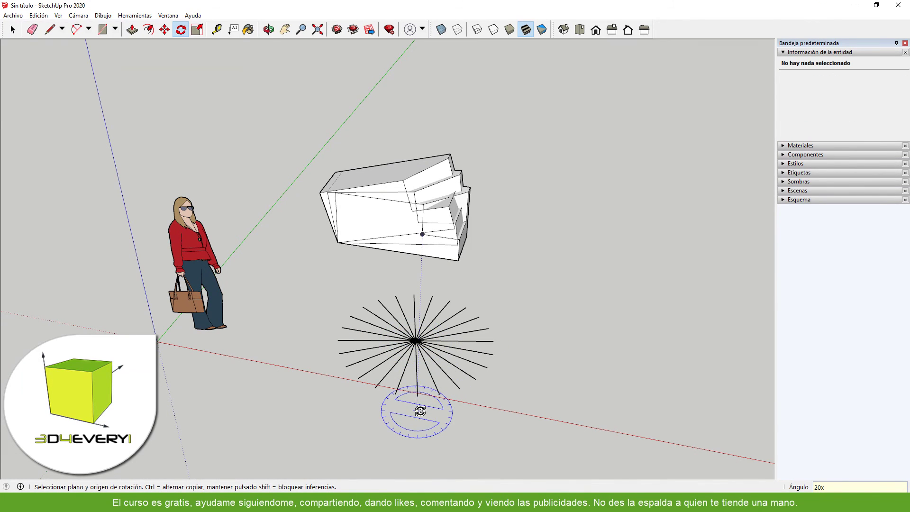
# Select neighbouring lines of the radial array one by one to check whether they are split at the centre, and clear the selection.
pyautogui.moveTo(416, 408); pyautogui.dragTo(437, 401, button='middle')
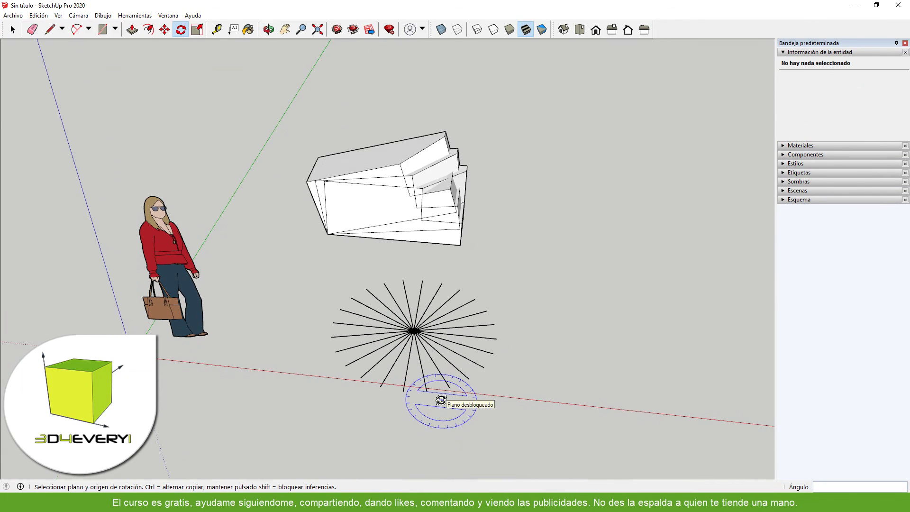
pyautogui.press('space')
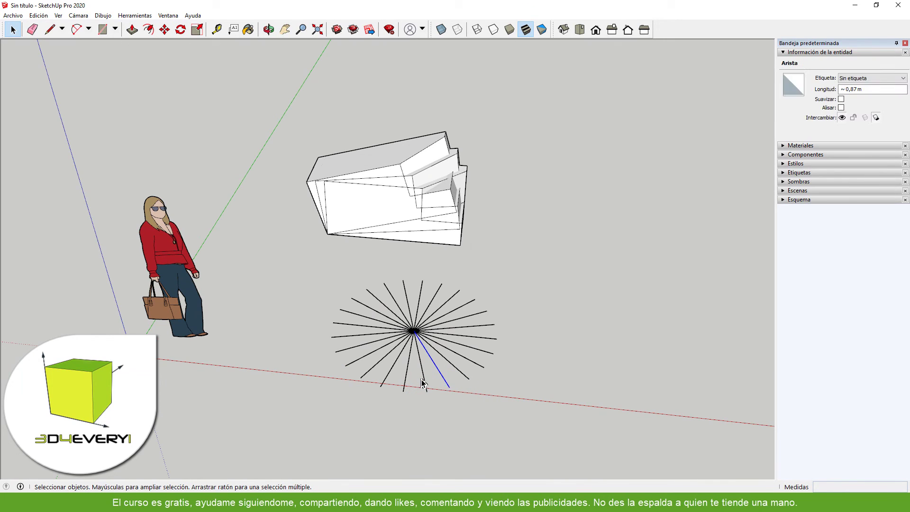
pyautogui.click(421, 376)
pyautogui.click(404, 377)
pyautogui.click(390, 371)
pyautogui.click(373, 367)
pyautogui.click(365, 356)
pyautogui.click(356, 346)
pyautogui.click(351, 336)
pyautogui.click(365, 428)
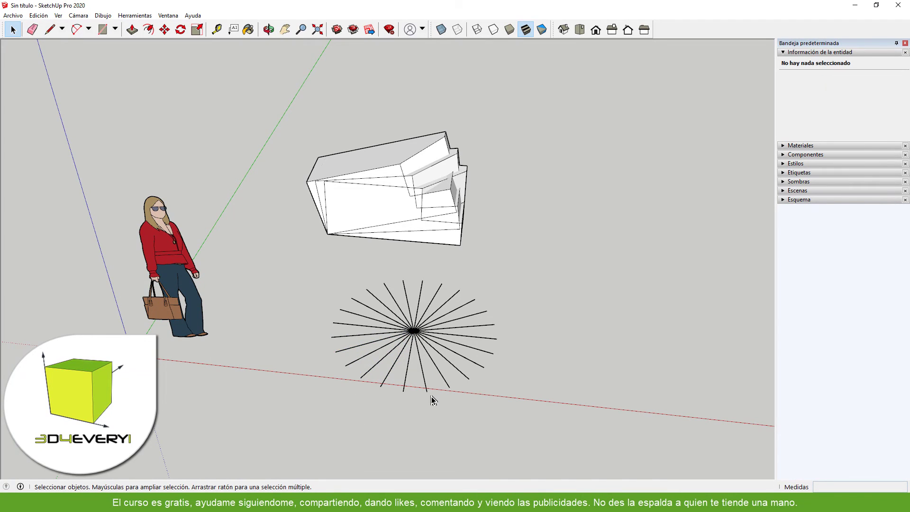
pyautogui.moveTo(429, 401); pyautogui.dragTo(363, 377, button='middle')
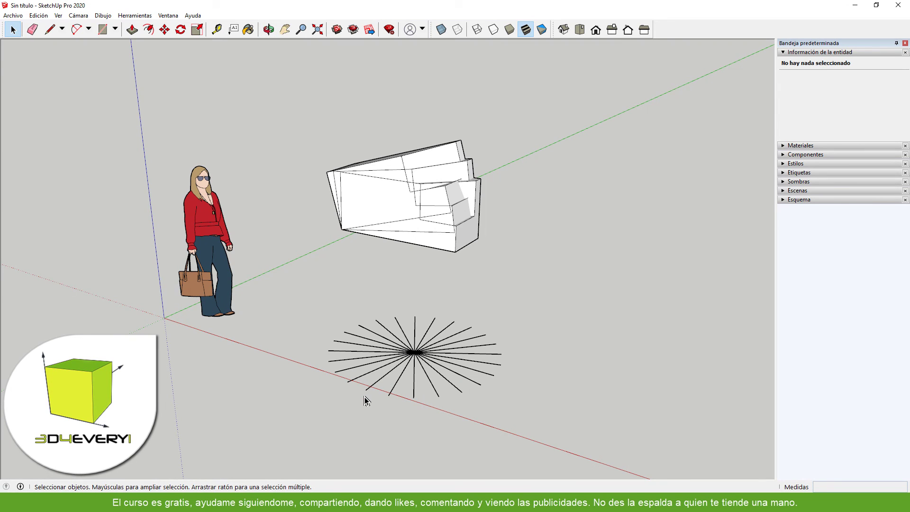